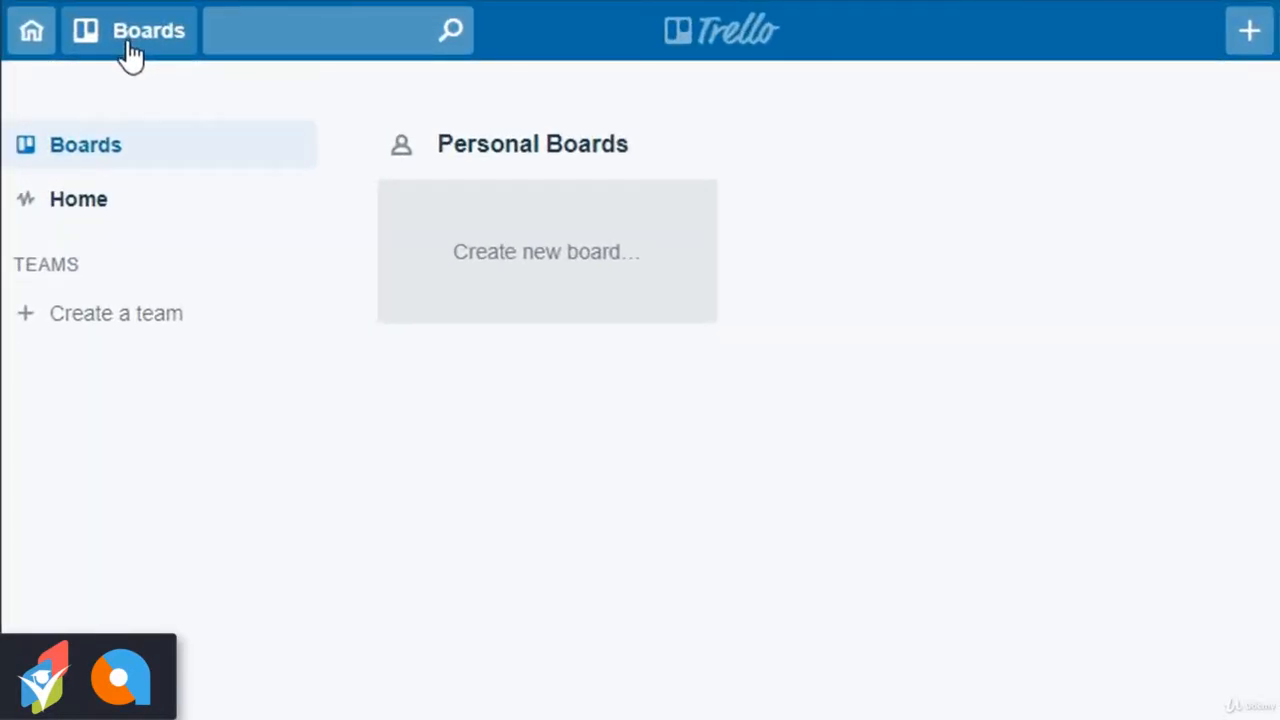
# Create a new private board titled "XLR8 Project" with the preselected black starry background.
pyautogui.click(118, 42)
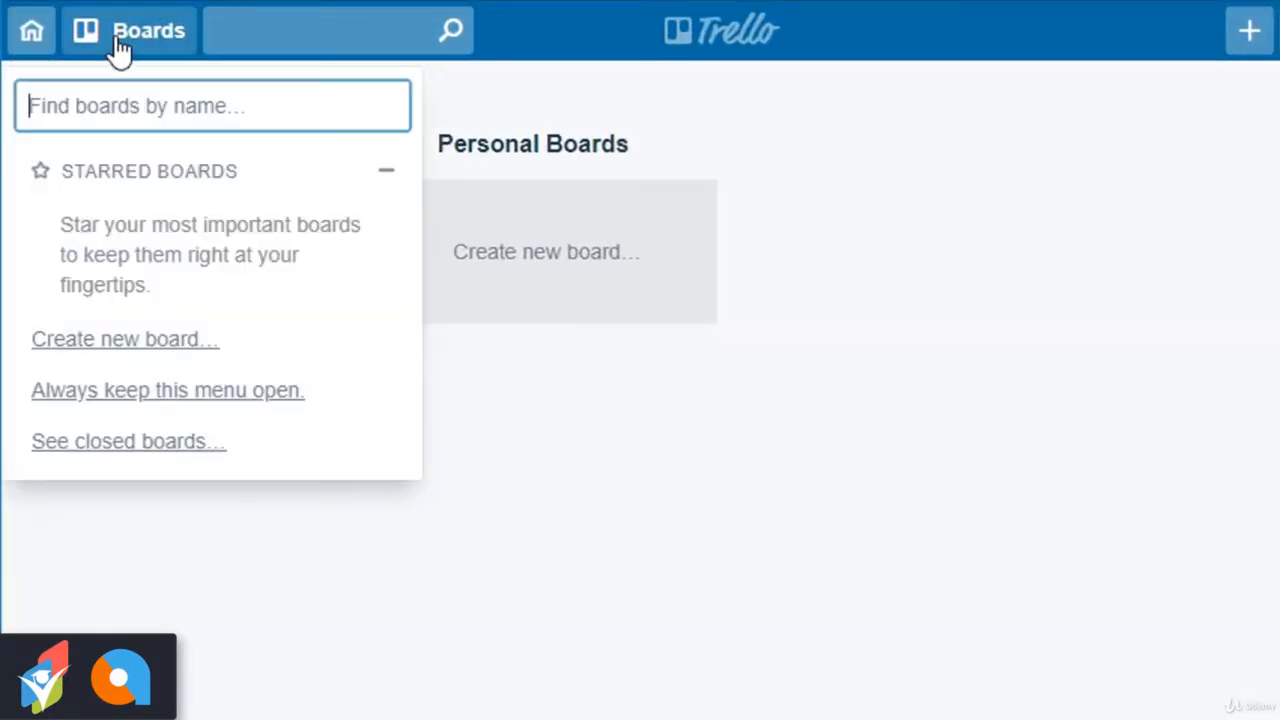
pyautogui.click(128, 340)
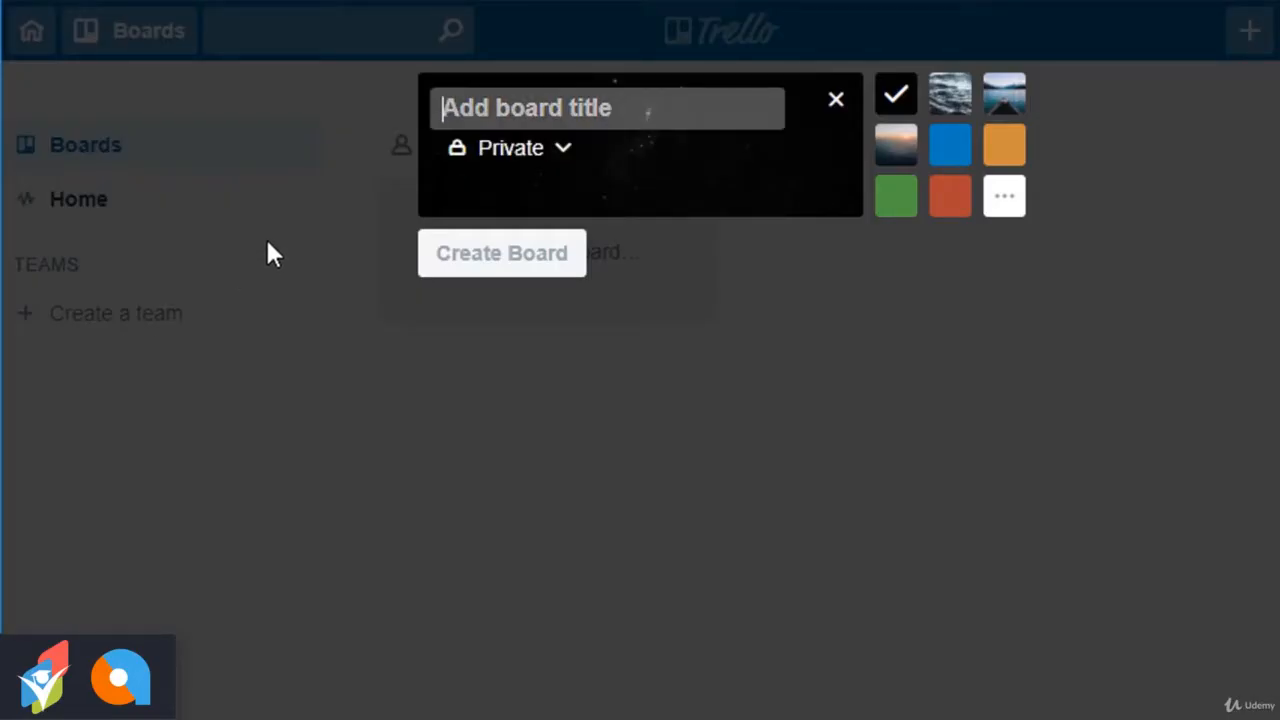
pyautogui.write('XL')
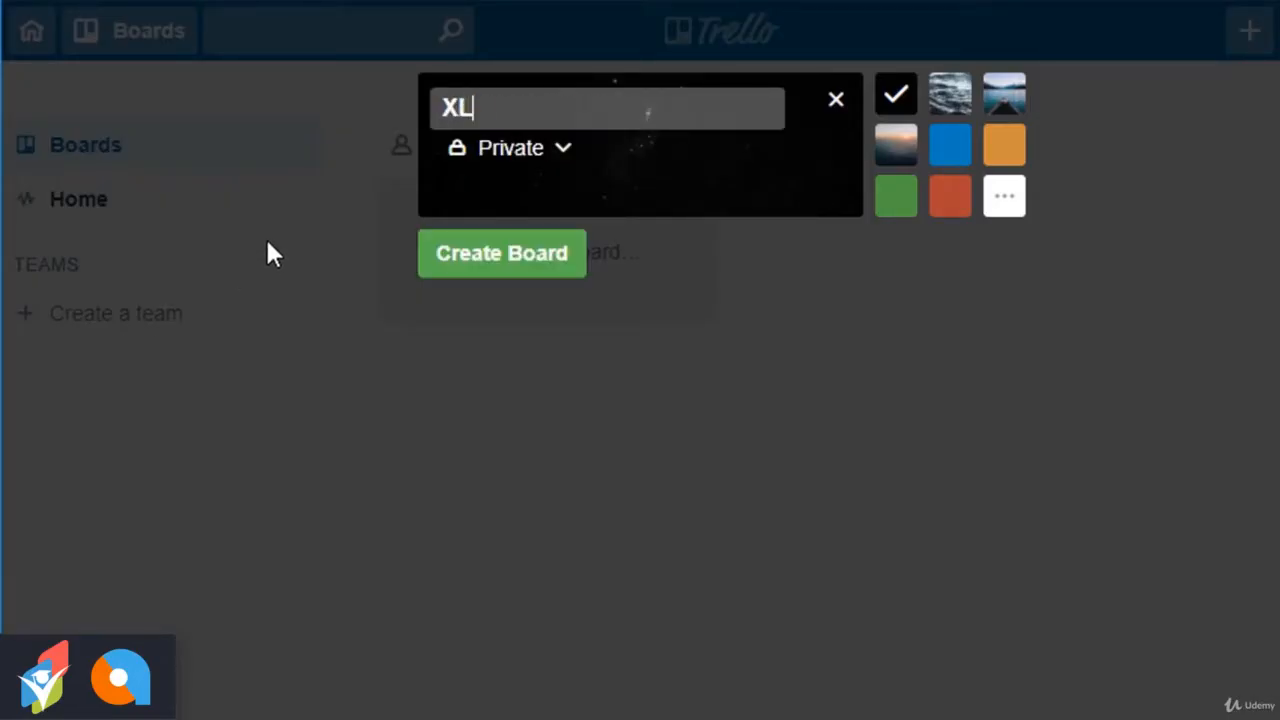
pyautogui.write('R* Project')
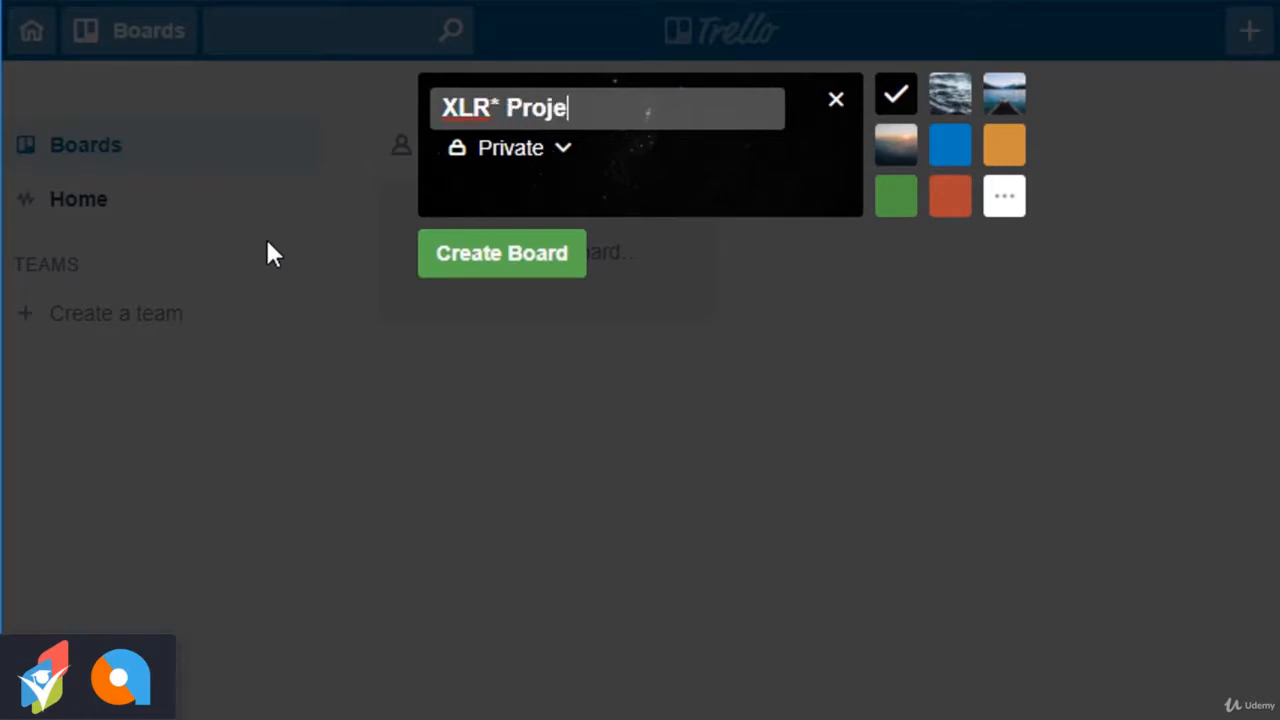
pyautogui.press('Left')
pyautogui.press('Left')
pyautogui.press('Left')
pyautogui.press('Left')
pyautogui.press('Left')
pyautogui.press('Left')
pyautogui.press('Left')
pyautogui.press('Left')
pyautogui.press('BackSpace')
pyautogui.write('8')
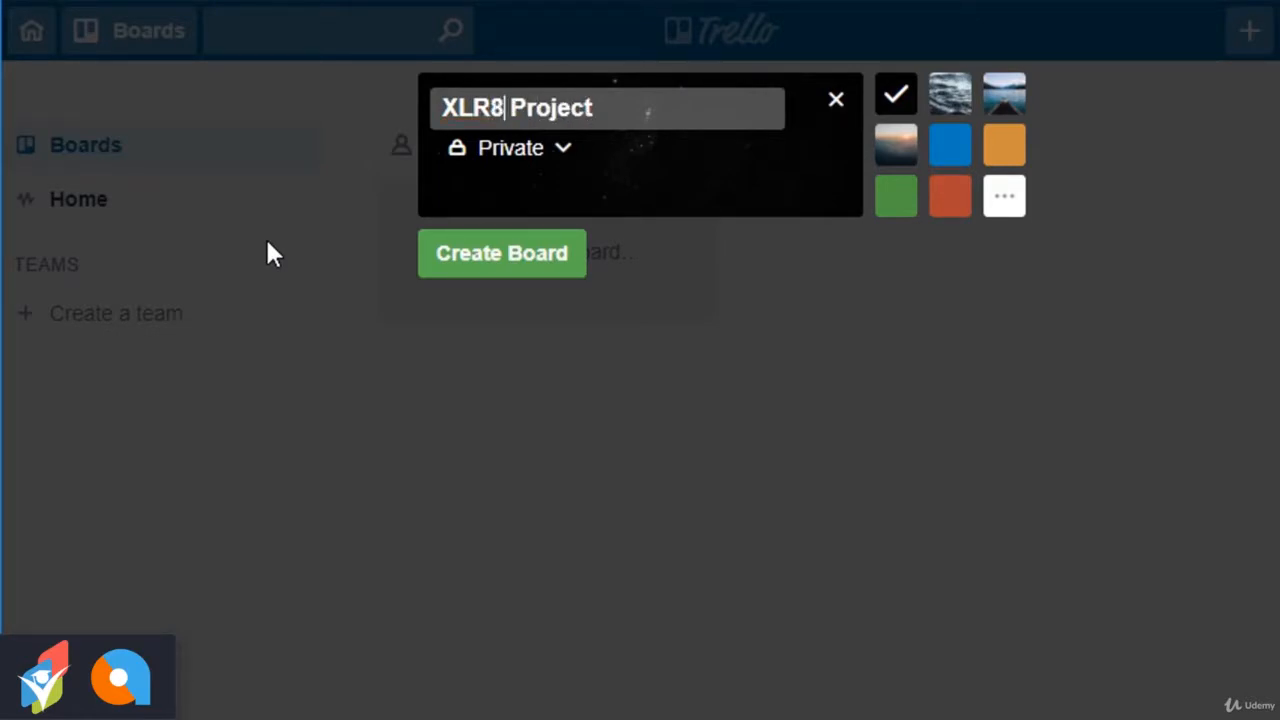
pyautogui.click(457, 251)
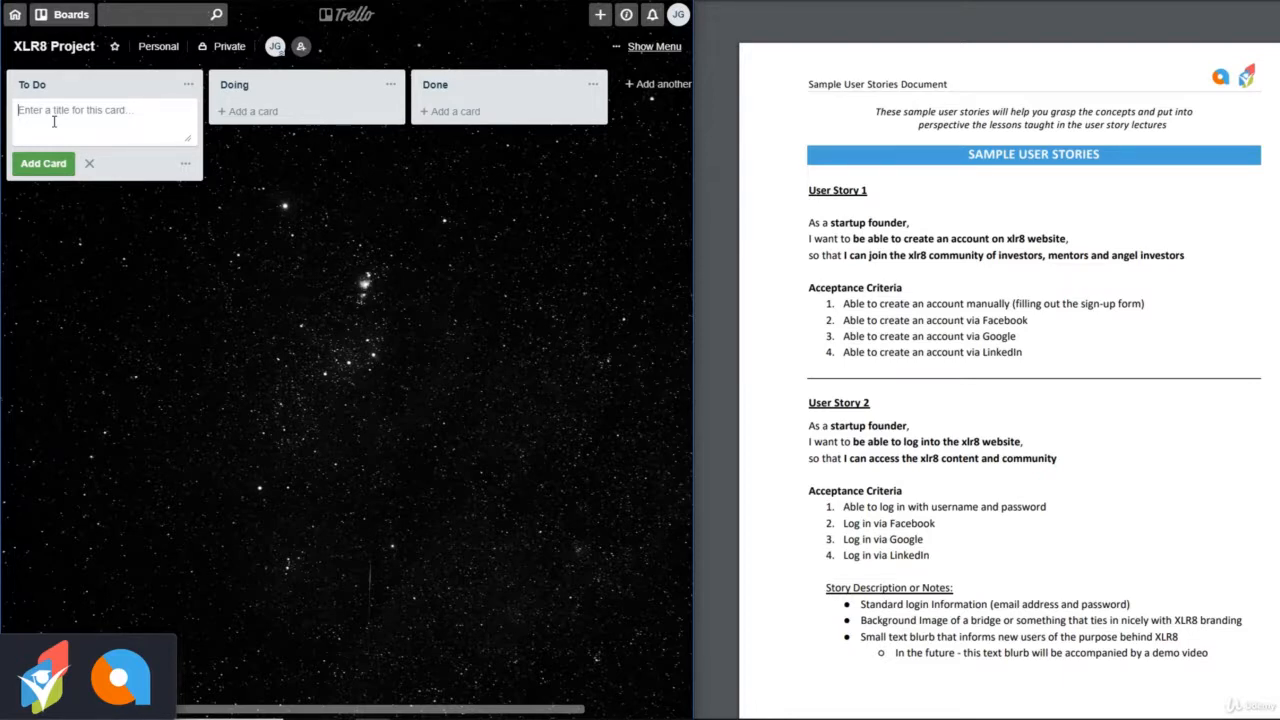
# Add a To Do card stating User Story 1: a startup founder creates an account on XLR8 website to join the community of investors, mentors, and angel investors.
pyautogui.write('As a startup founder, I want to be abel to')
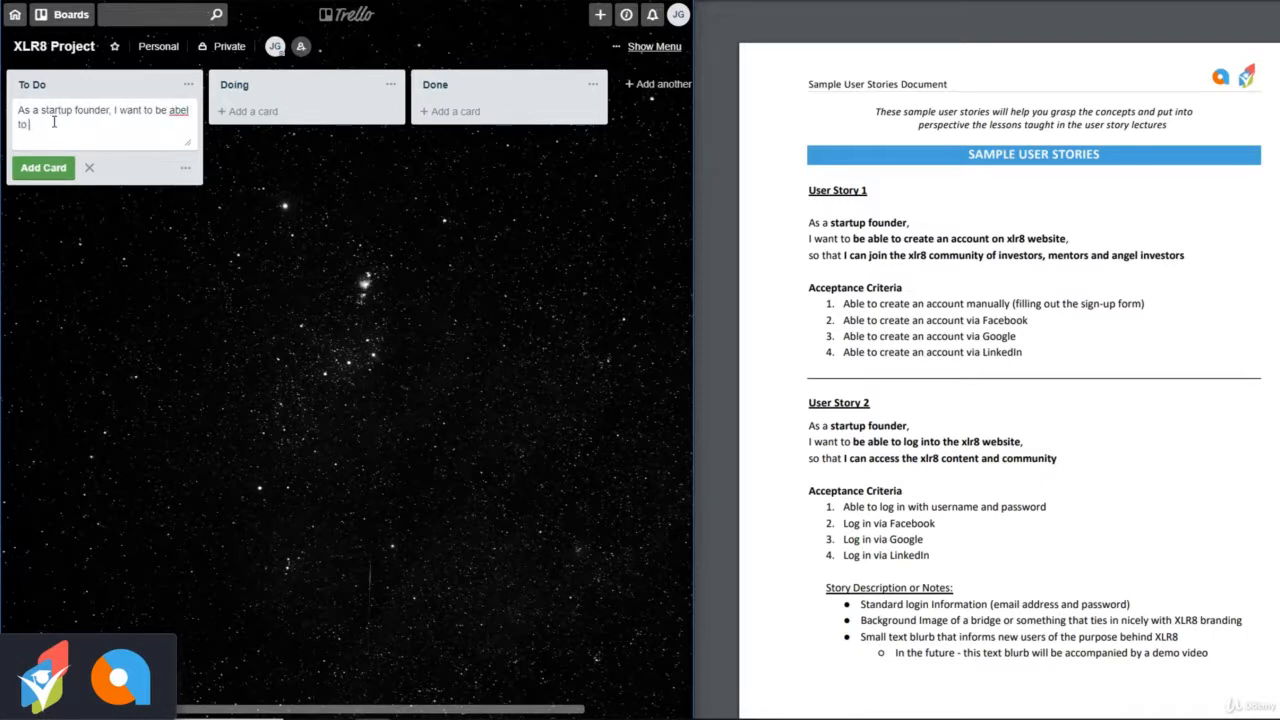
pyautogui.write(' to create an account on XLR8 websi')
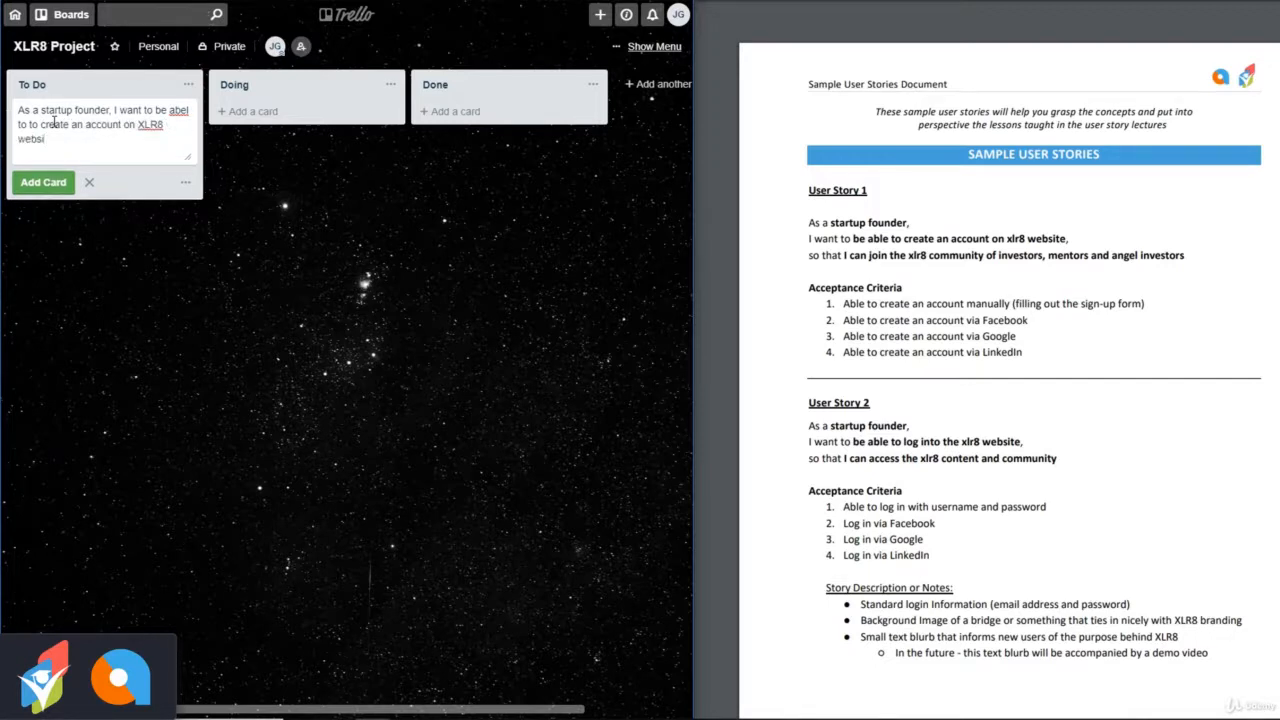
pyautogui.write('te, so that I cou')
pyautogui.press('BackSpace')
pyautogui.press('BackSpace')
pyautogui.write('an join the XLR8')
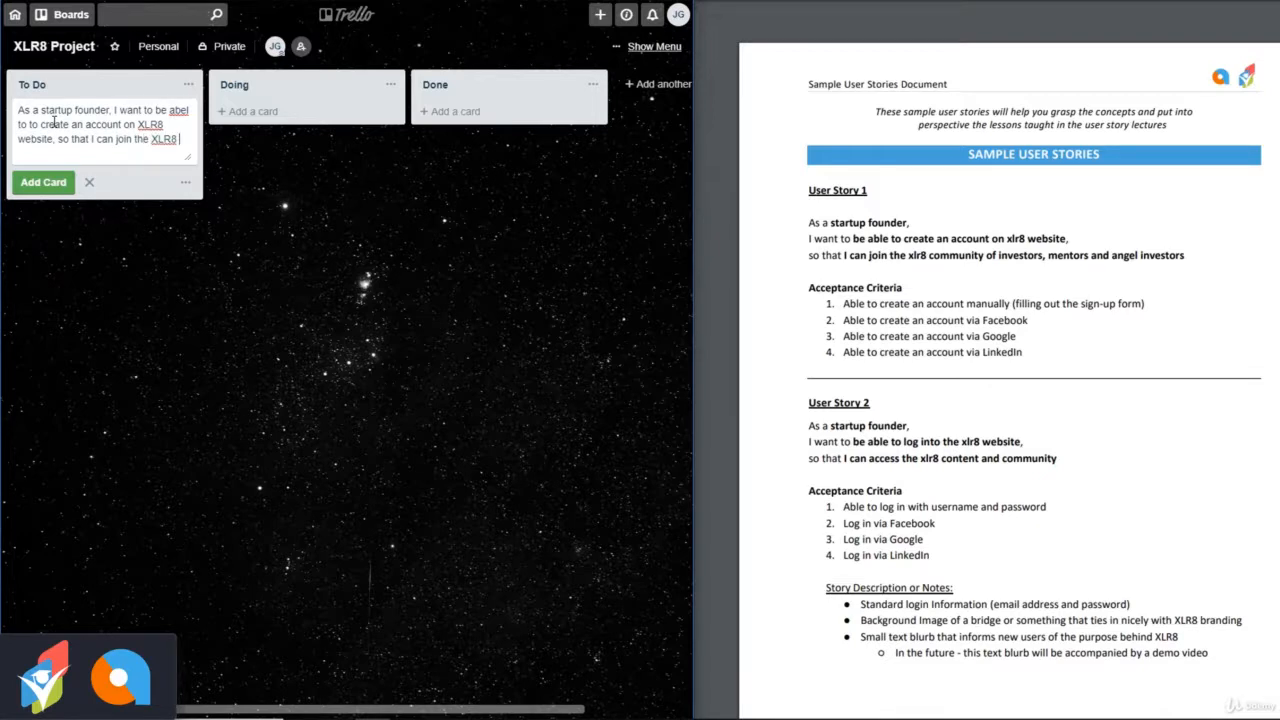
pyautogui.write(' community o')
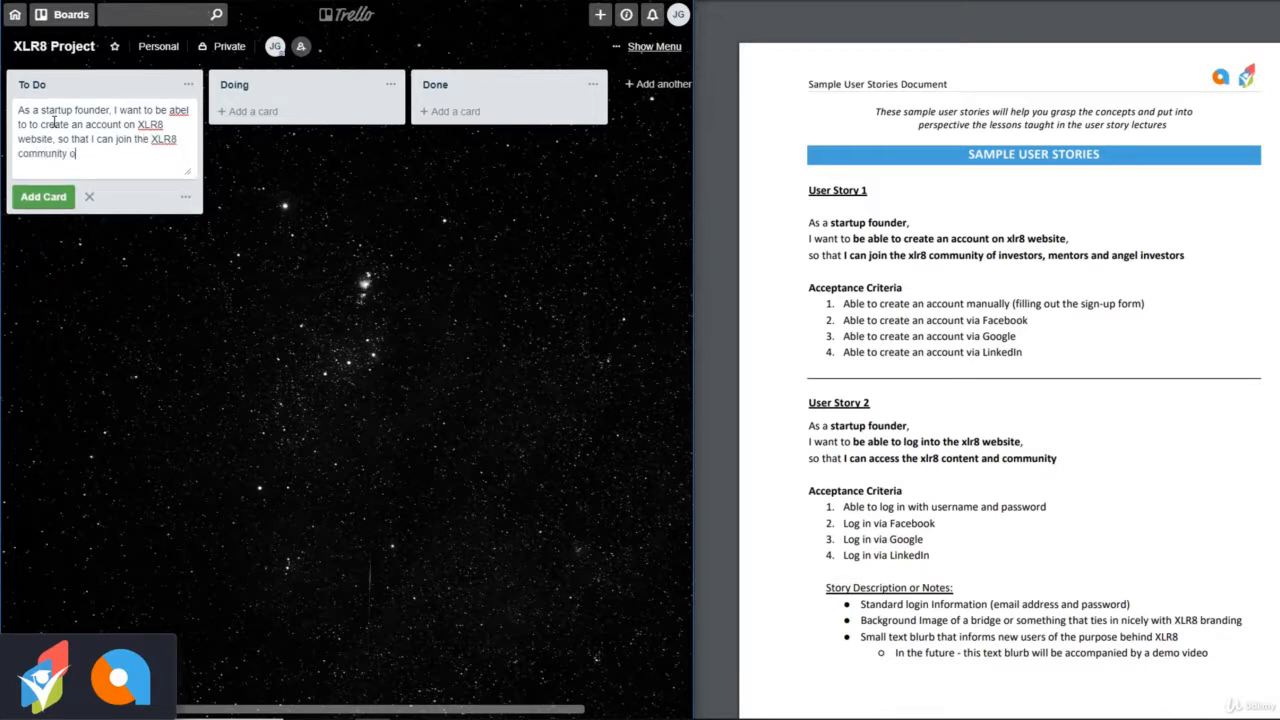
pyautogui.write('f investors, mentors, and enge')
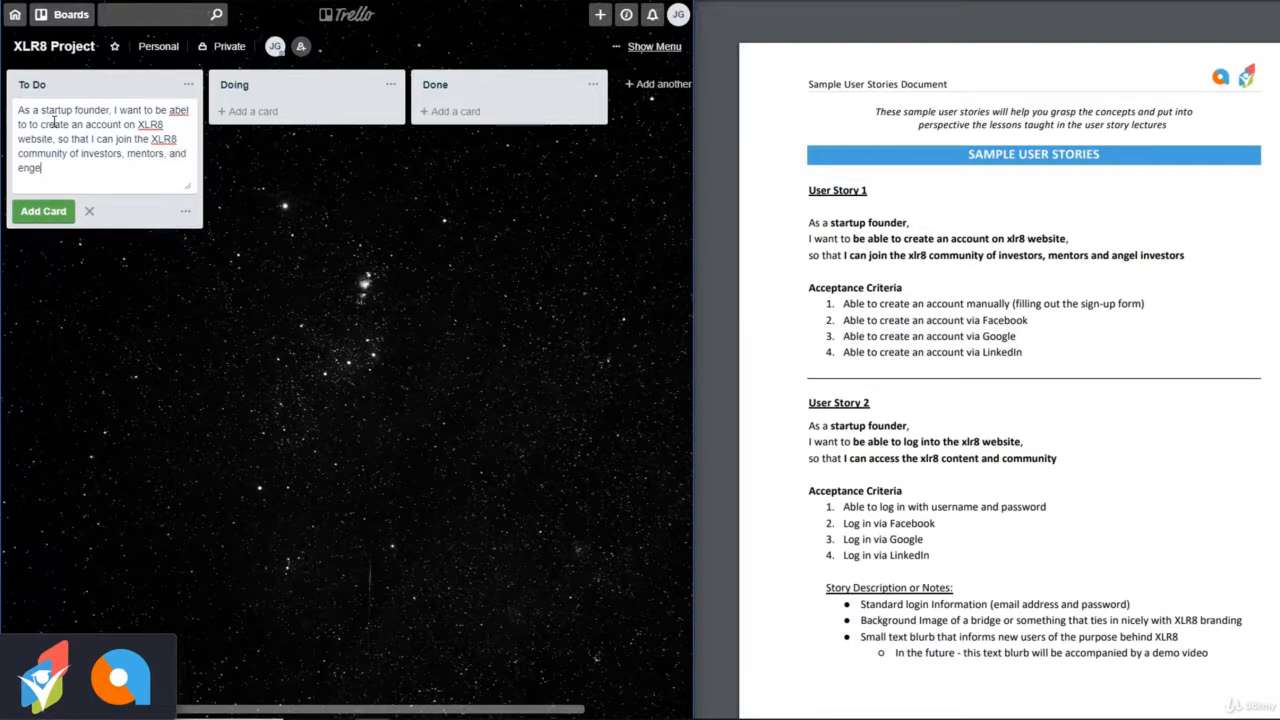
pyautogui.press('BackSpace')
pyautogui.press('BackSpace')
pyautogui.press('BackSpace')
pyautogui.press('BackSpace')
pyautogui.write('angel investors')
pyautogui.press('Return')
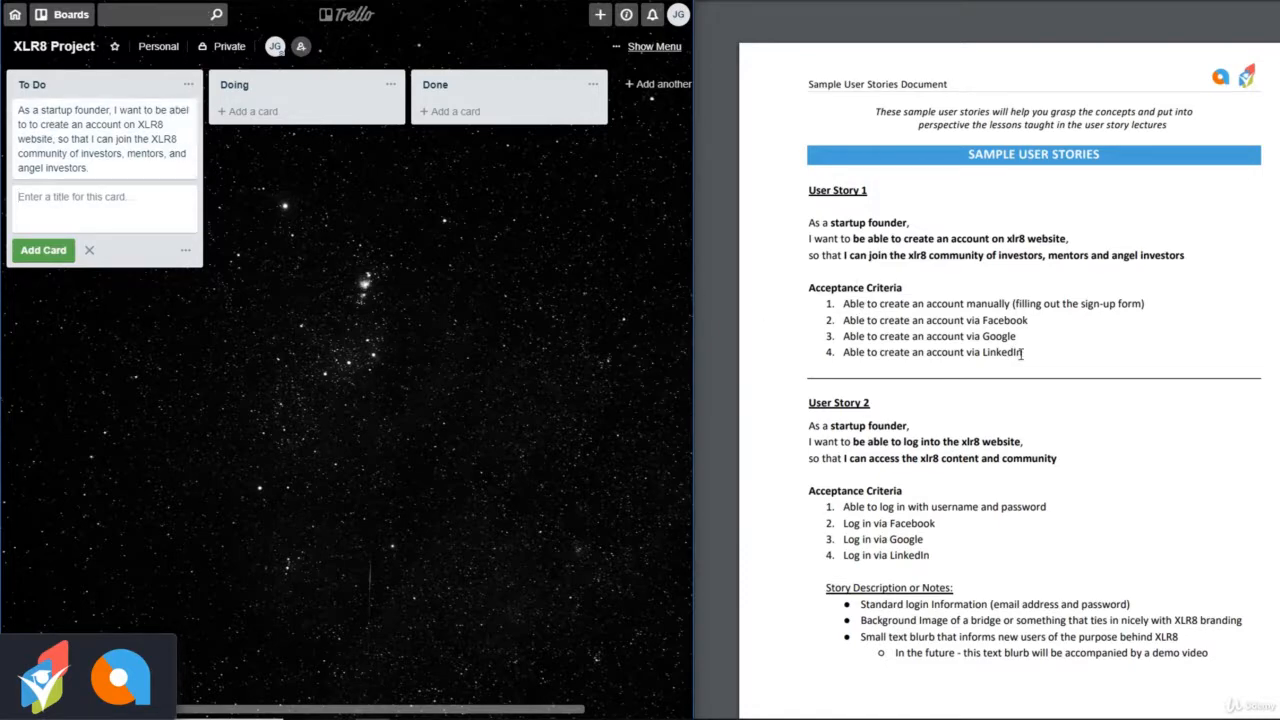
# Copy User Story 1's acceptance criteria from the PDF into the account-creation card's description, add a colon after the heading, and save it.
pyautogui.click(113, 139)
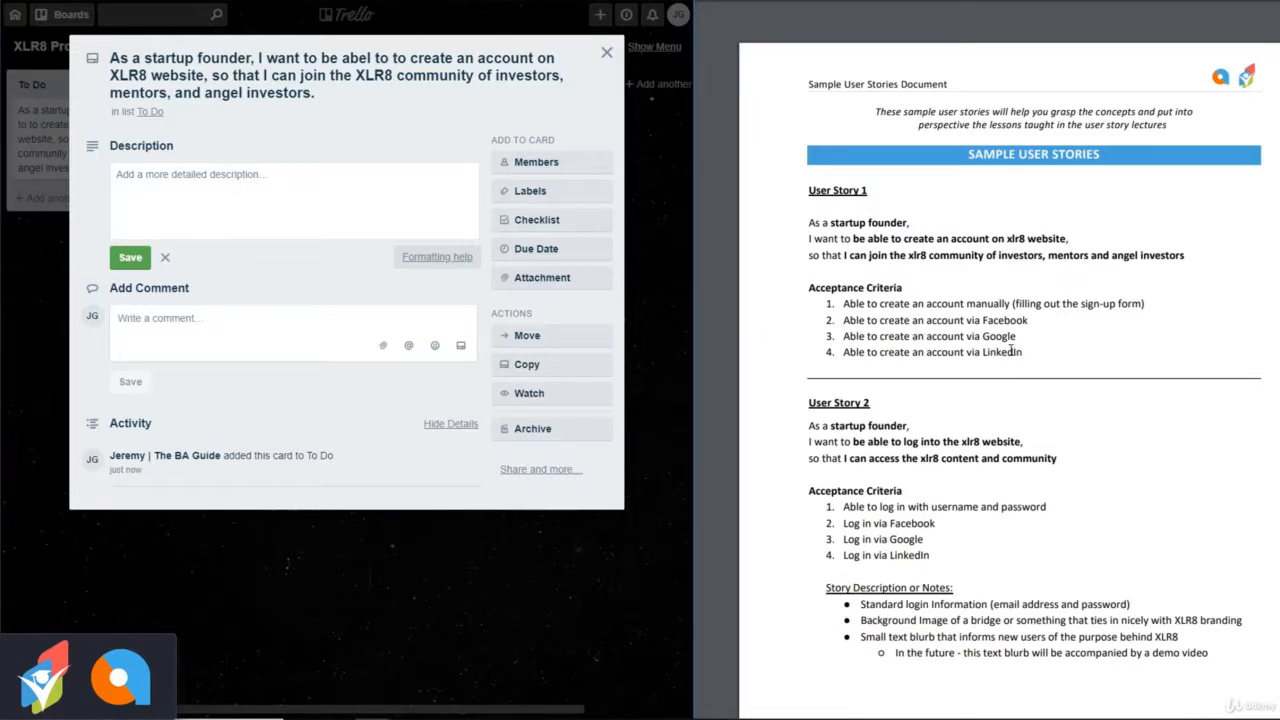
pyautogui.moveTo(1022, 352); pyautogui.dragTo(806, 288)
pyautogui.hotkey('ctrl', 'c')
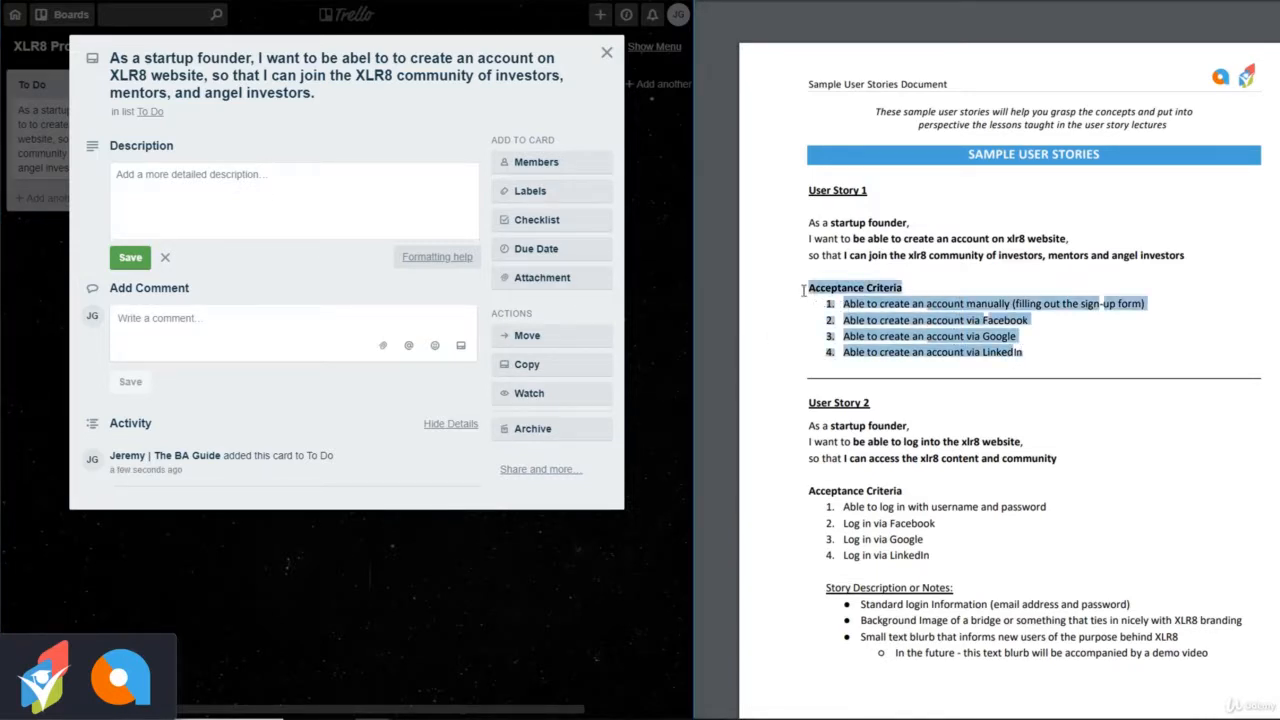
pyautogui.click(296, 214)
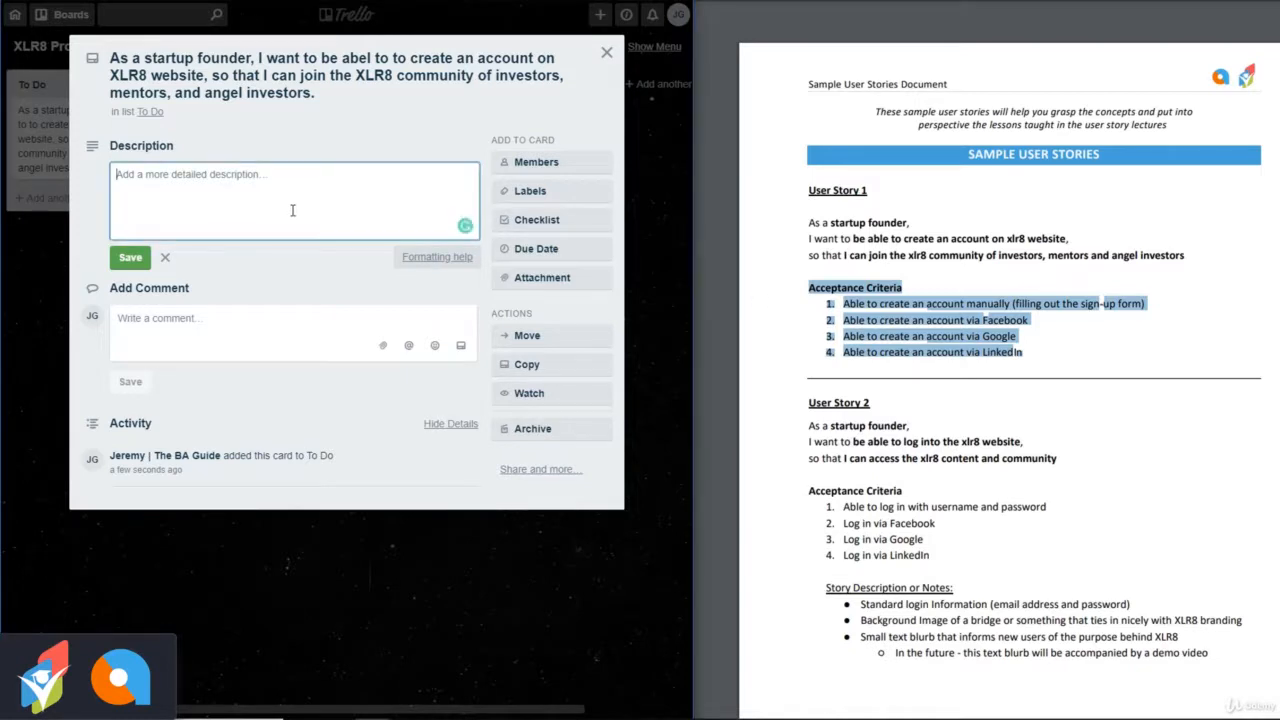
pyautogui.hotkey('ctrl', 'v')
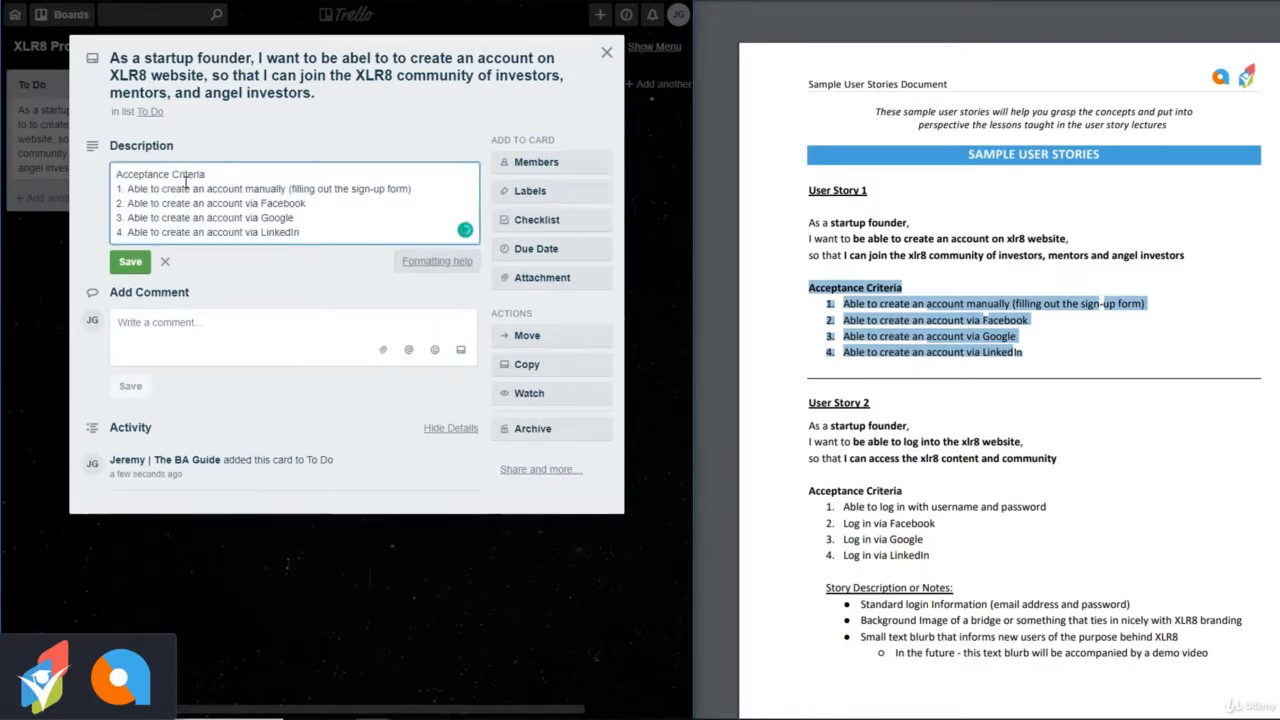
pyautogui.click(235, 173)
pyautogui.click(132, 264)
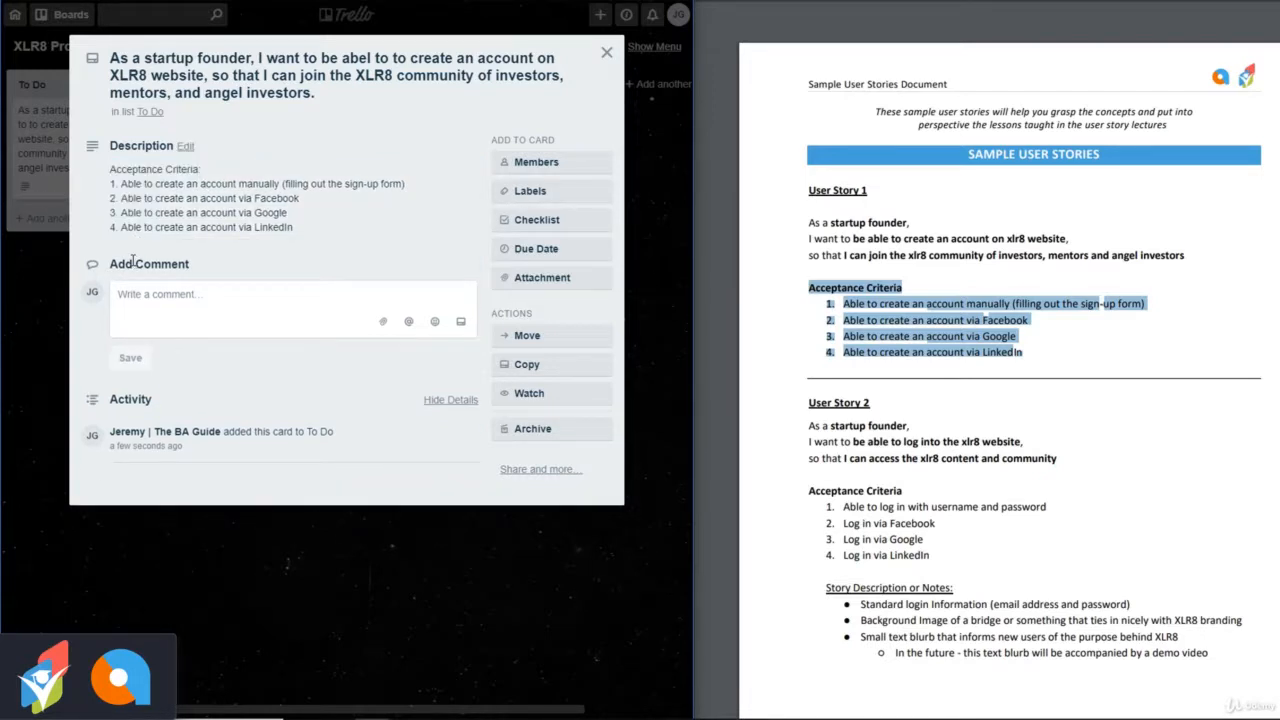
pyautogui.click(608, 52)
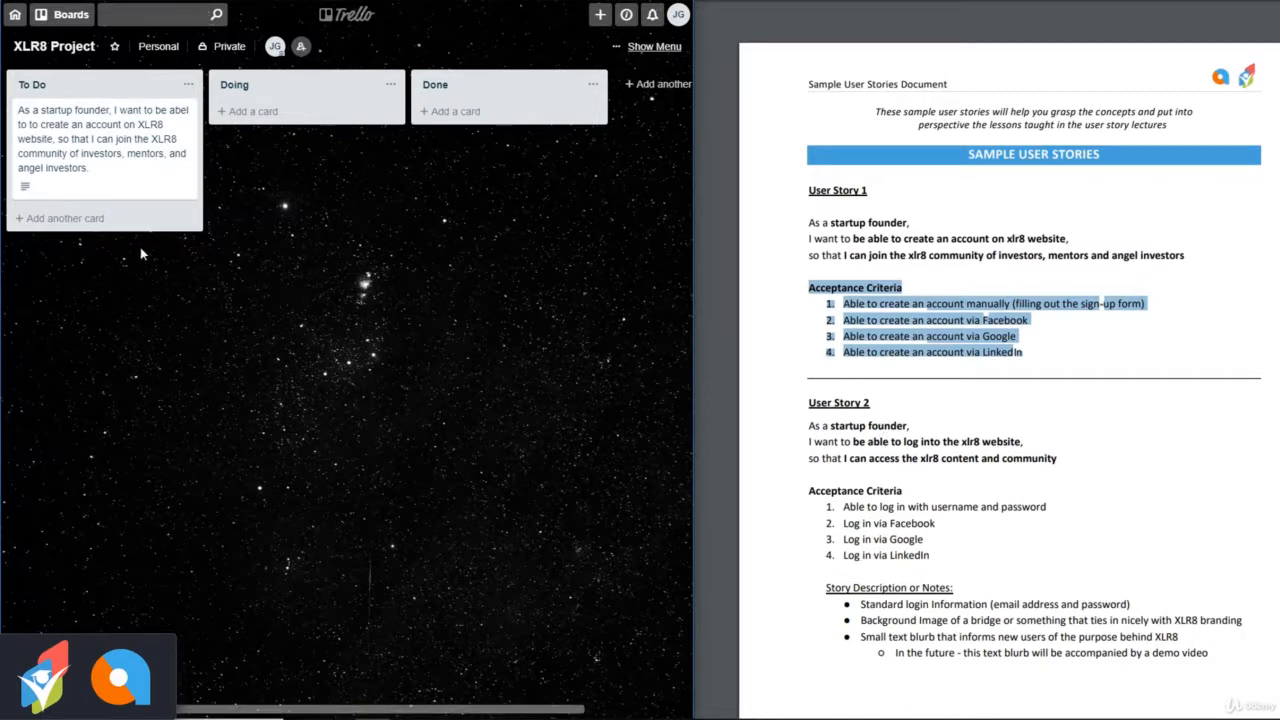
# Add a second To Do card stating User Story 2: a startup founder logs into the XLR8 website to access the XLR8 content and community.
pyautogui.click(90, 218)
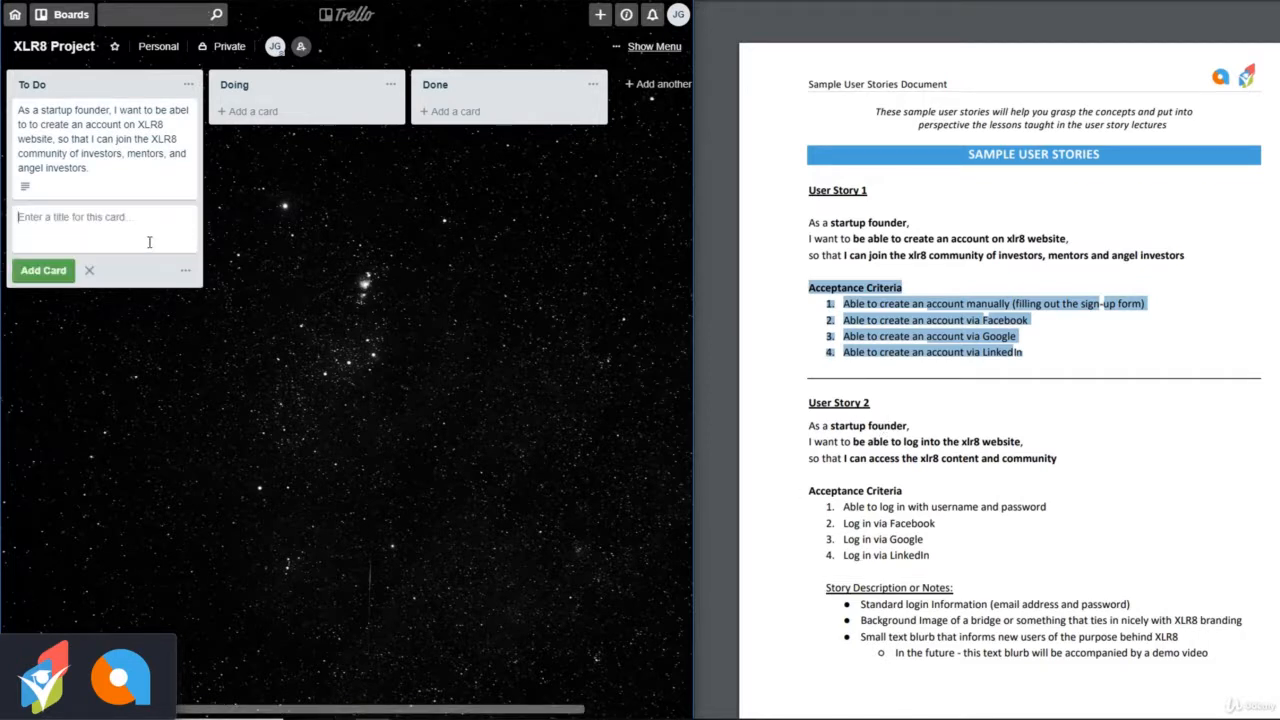
pyautogui.write('As a startup founder, I want to be able to log into t')
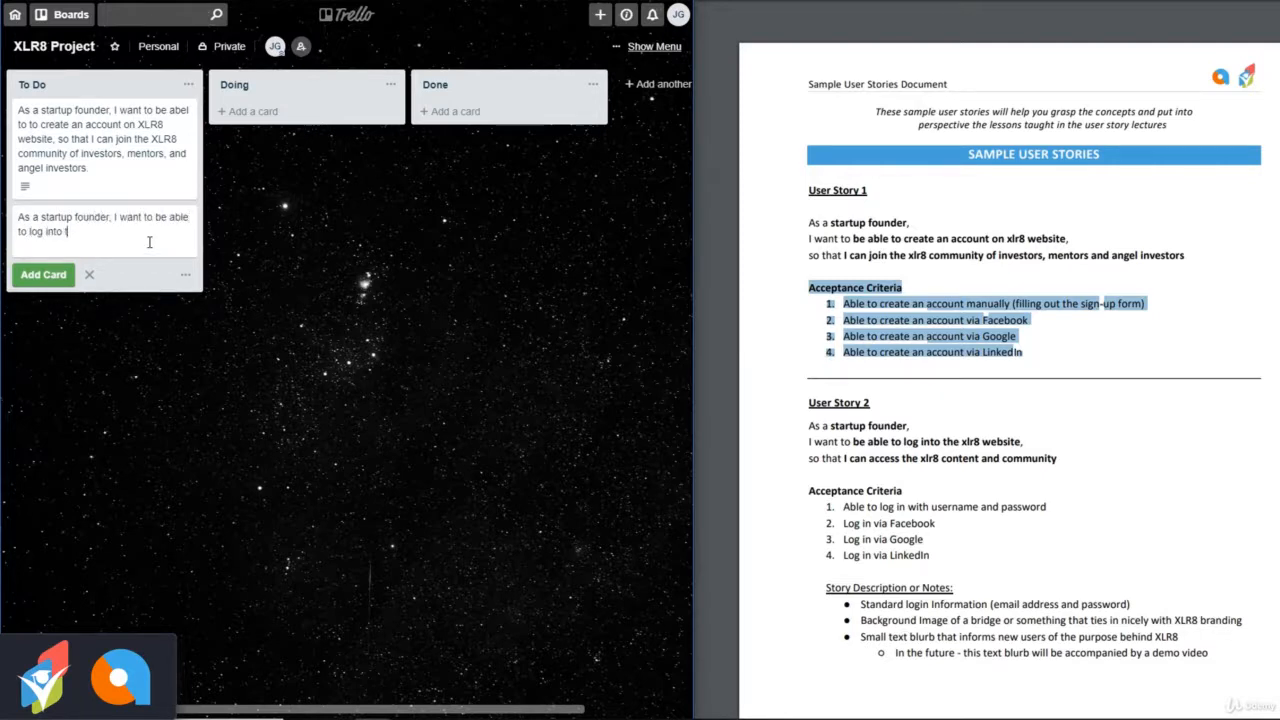
pyautogui.write('he XLR8 website. so that I can ')
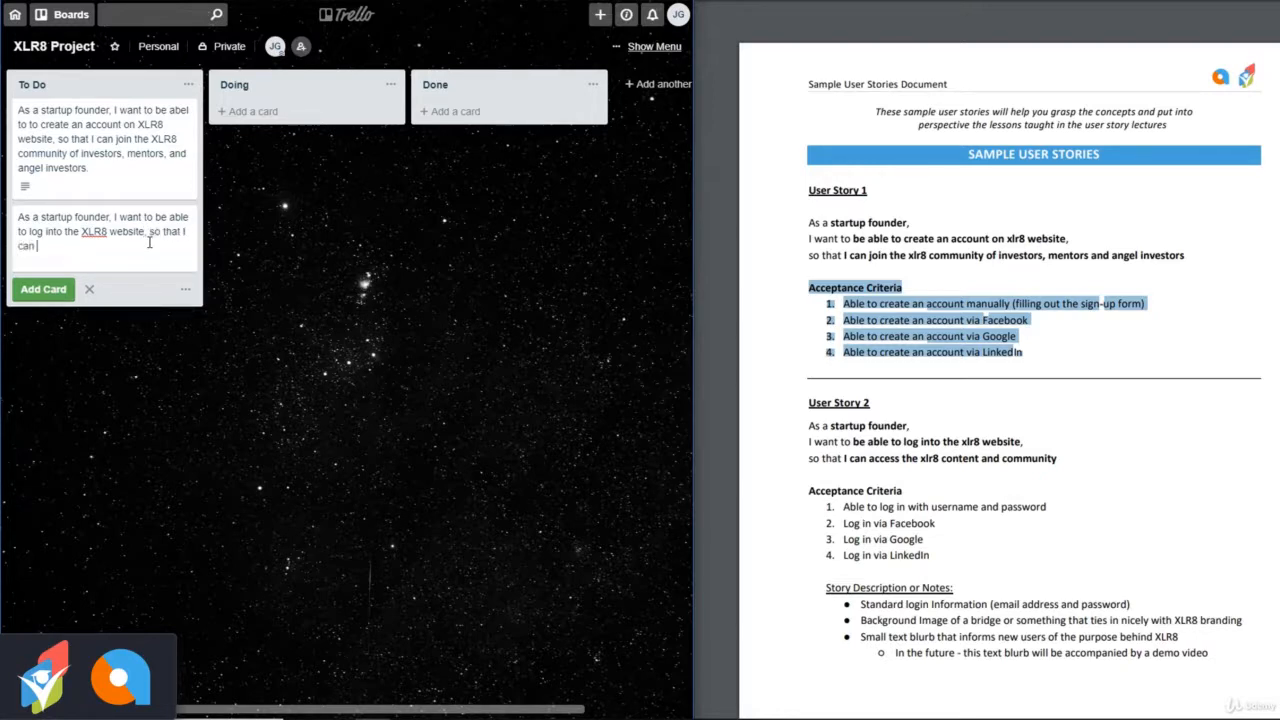
pyautogui.write('access the XLRE')
pyautogui.press('BackSpace')
pyautogui.write('8 content and community')
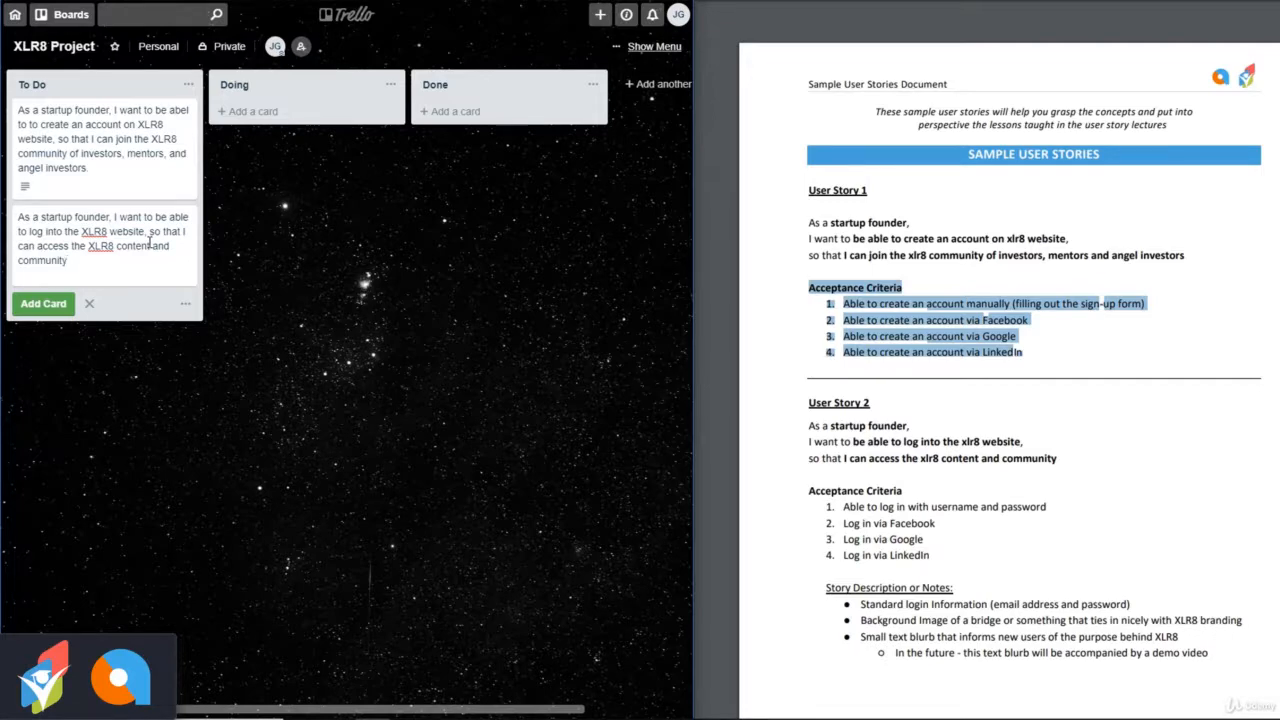
pyautogui.press('Return')
# Copy User Story 2's acceptance criteria and notes from the PDF into the login card's description, separate the two sections with a blank line, and save.
pyautogui.click(148, 249)
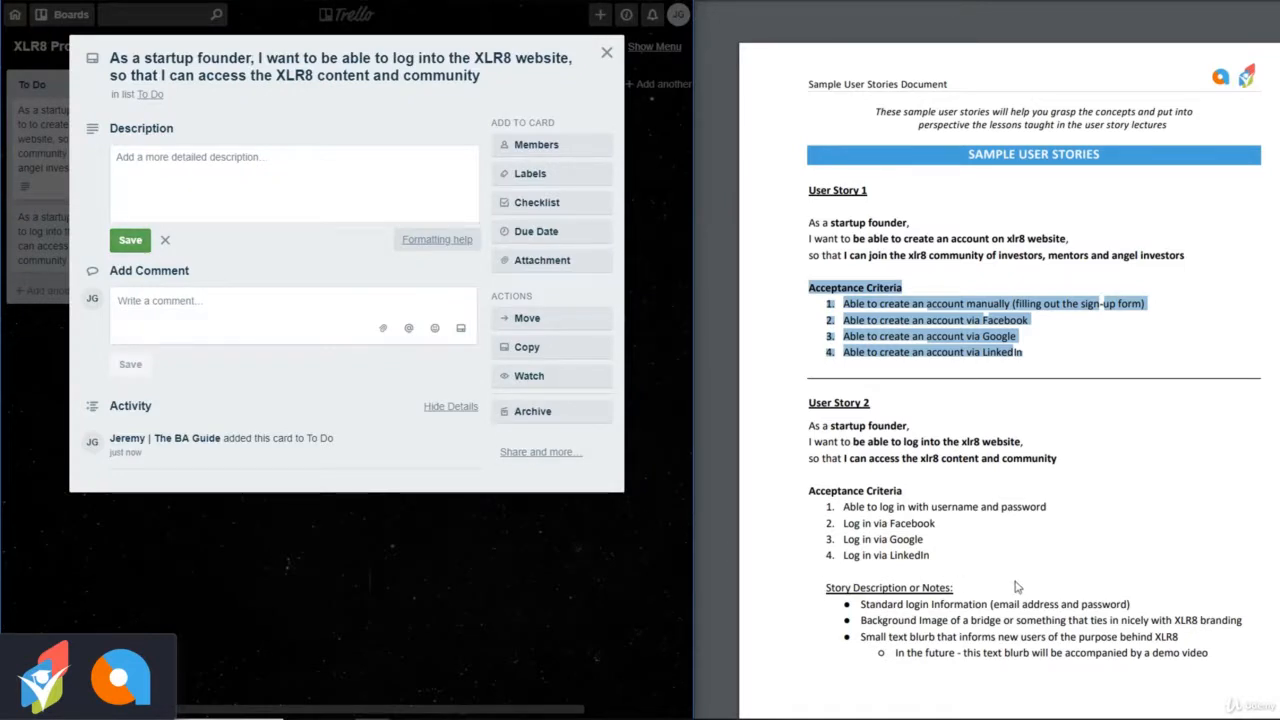
pyautogui.click(1133, 645)
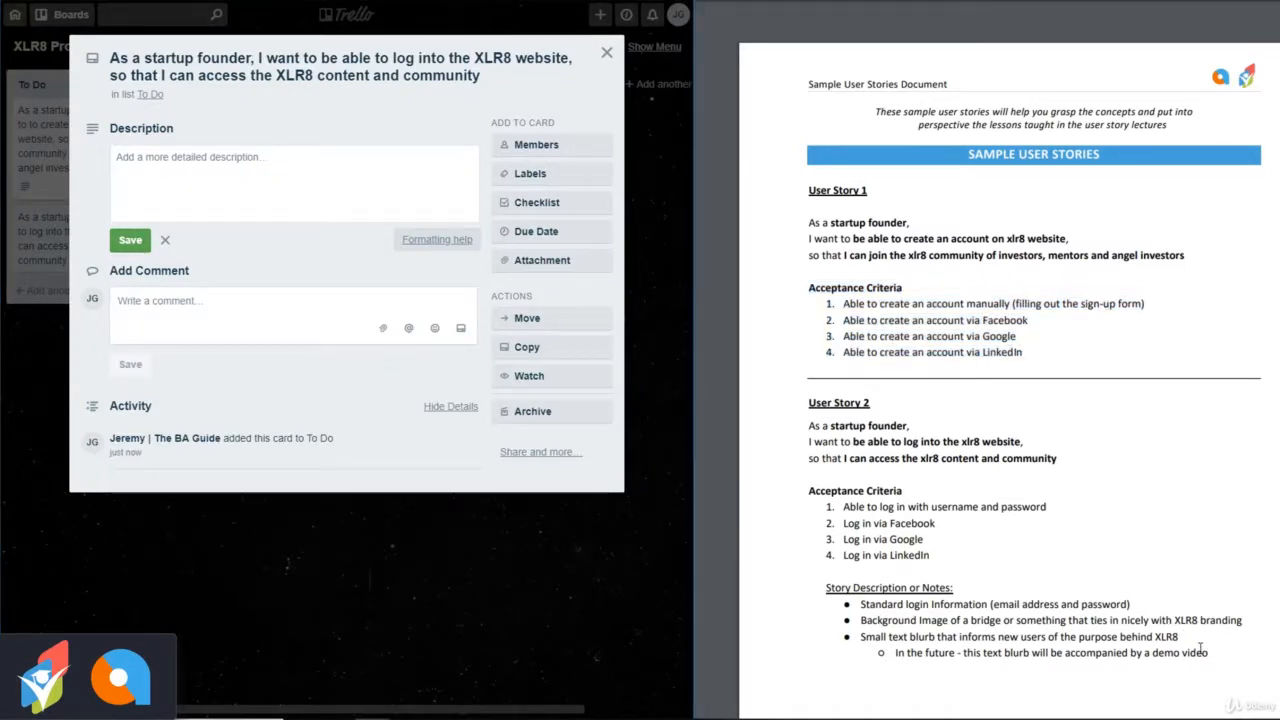
pyautogui.moveTo(1211, 652); pyautogui.dragTo(793, 497)
pyautogui.click(218, 180)
pyautogui.hotkey('ctrl', 'v')
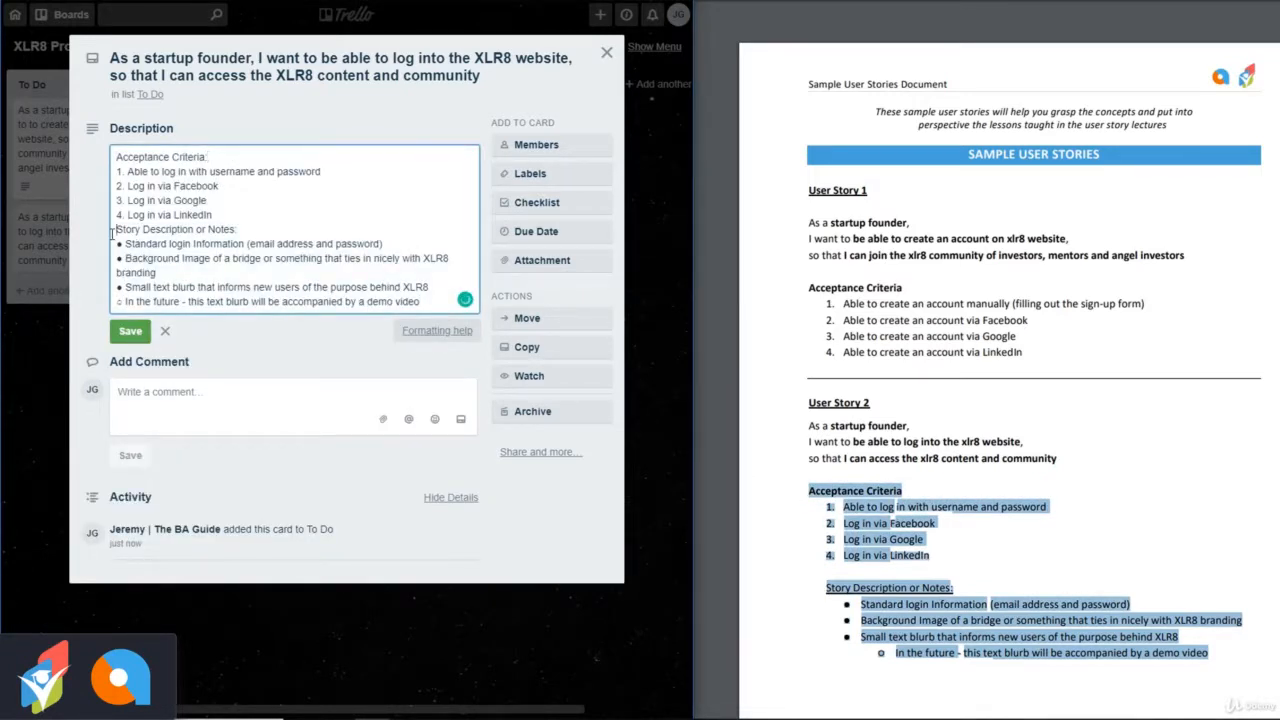
pyautogui.press('Return')
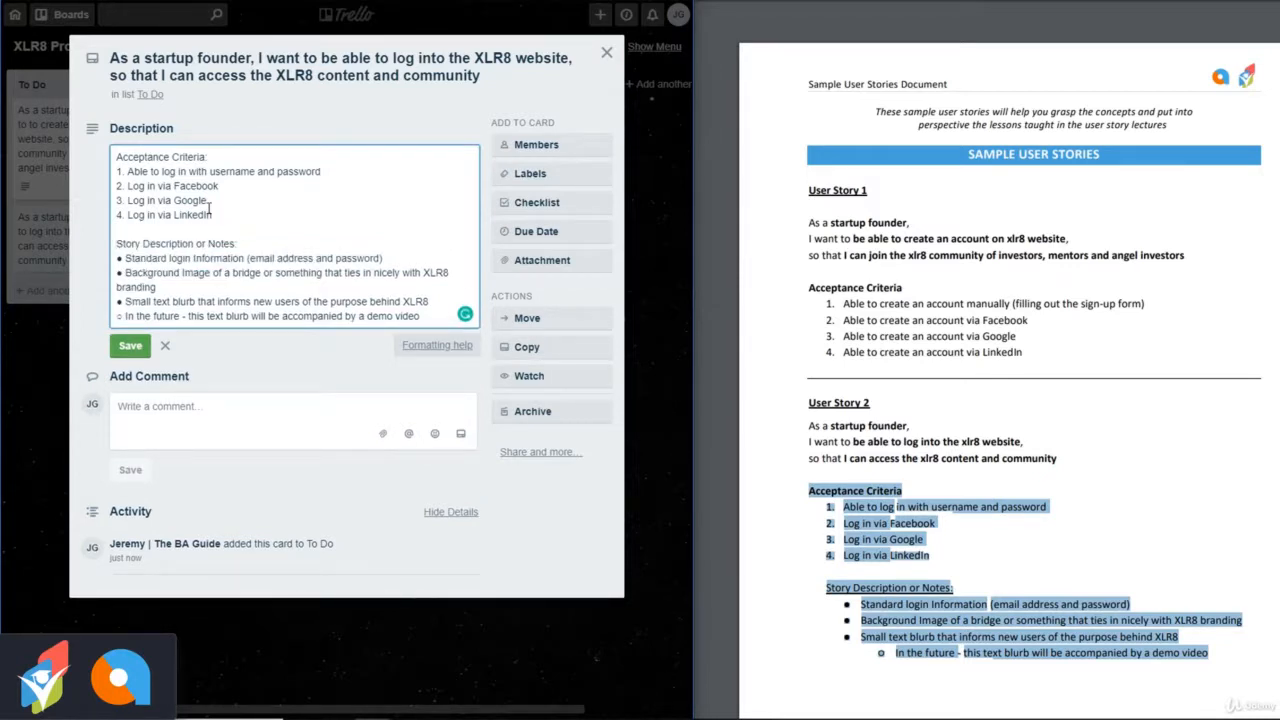
pyautogui.click(129, 346)
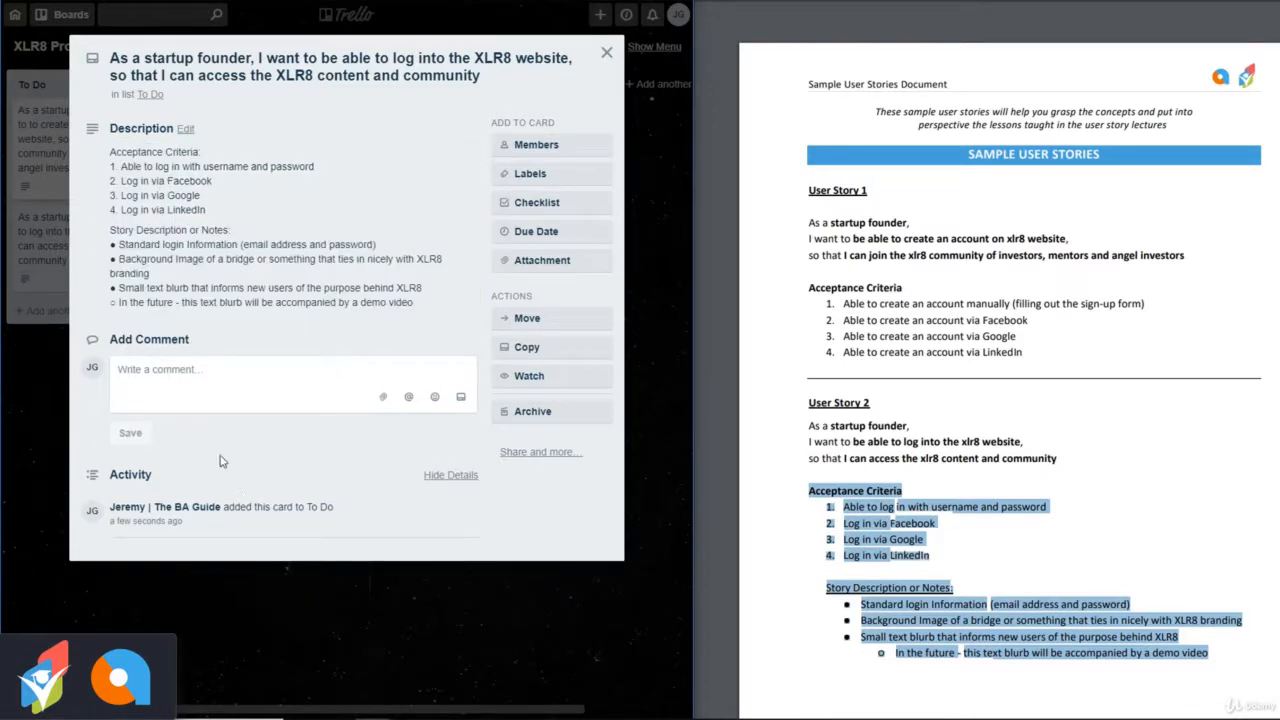
pyautogui.click(606, 56)
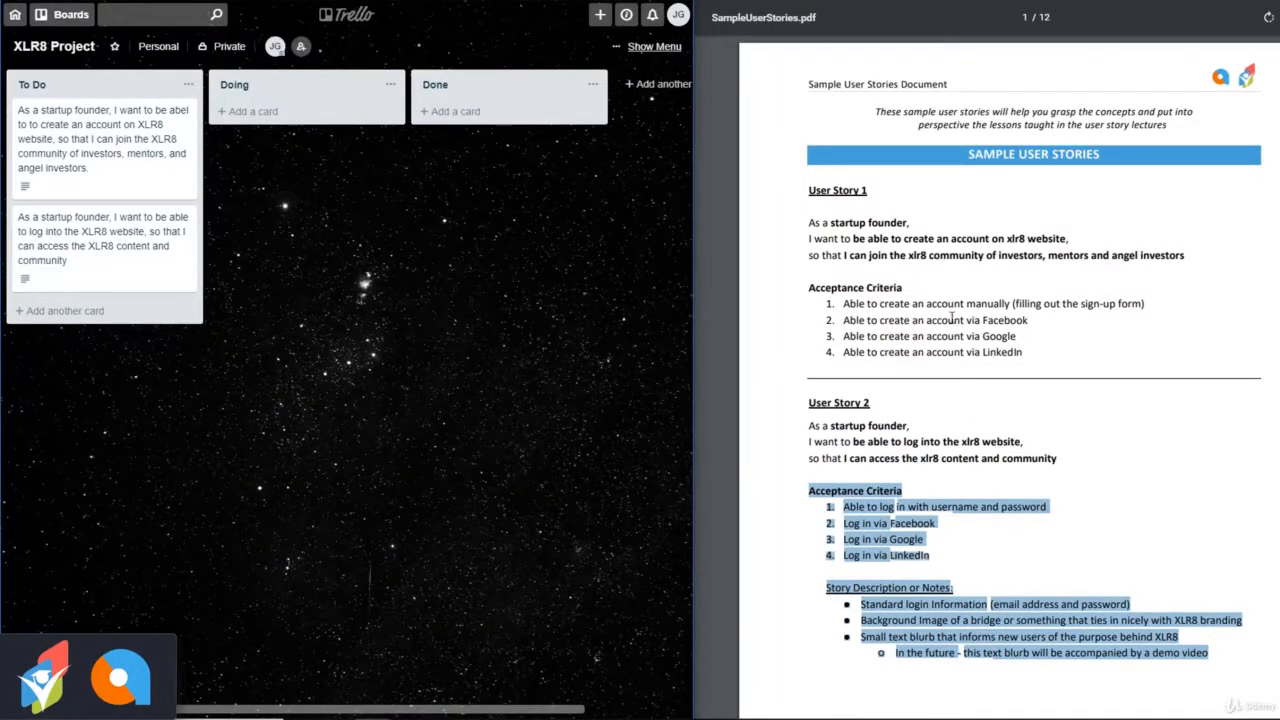
# Add a To Do card stating User Story 3: a new user goes to the XLR8 website's landing page to learn more about XLR8 and community.
pyautogui.scroll(-10, 965, 318)
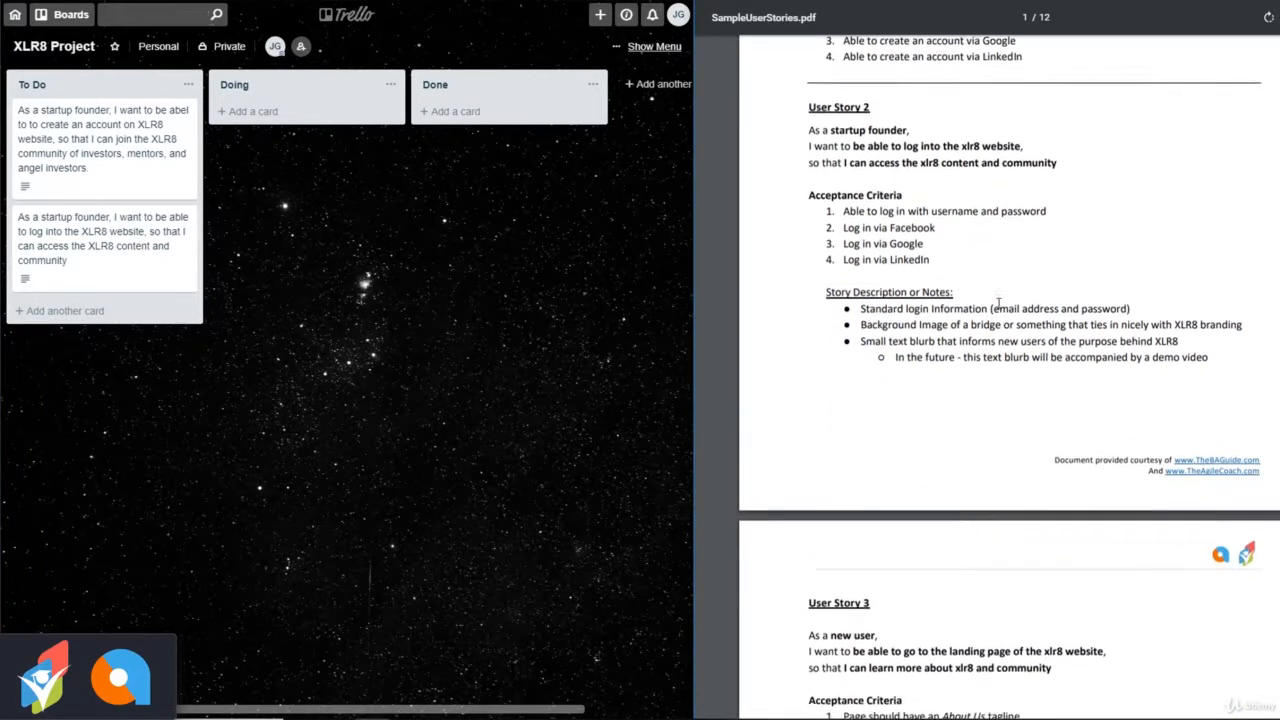
pyautogui.scroll(-5, 998, 303)
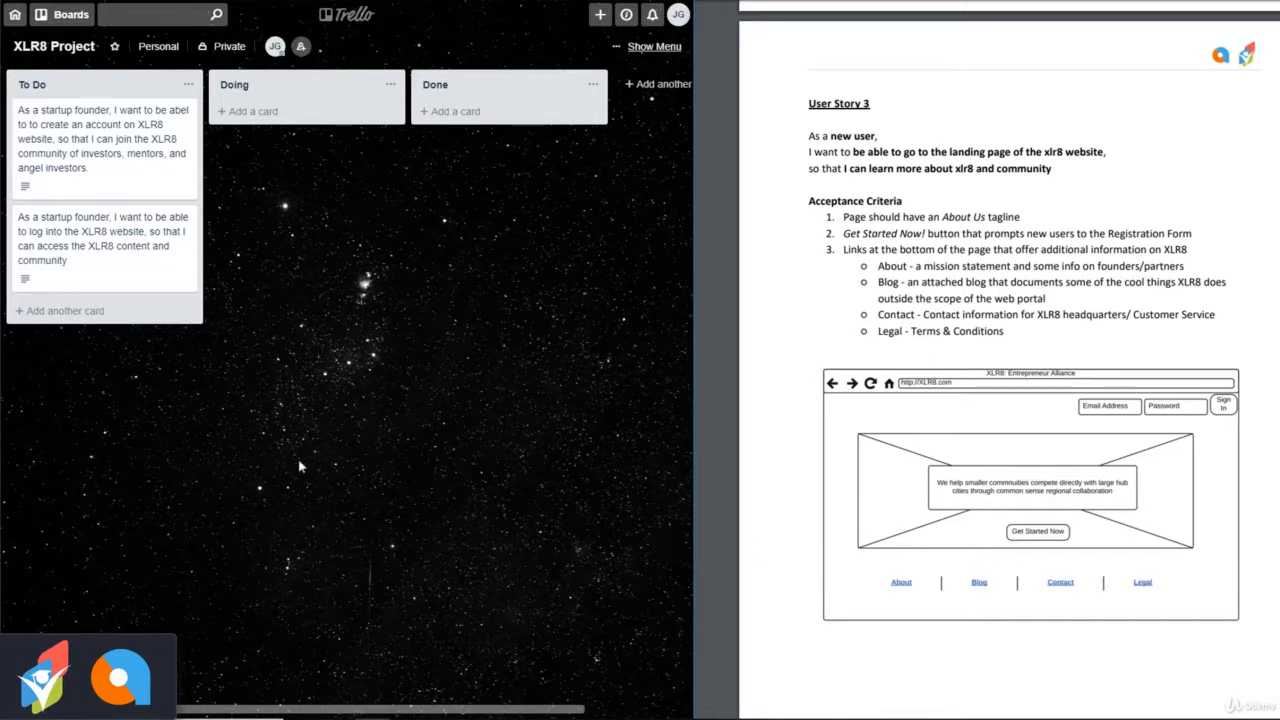
pyautogui.click(107, 310)
pyautogui.write('A')
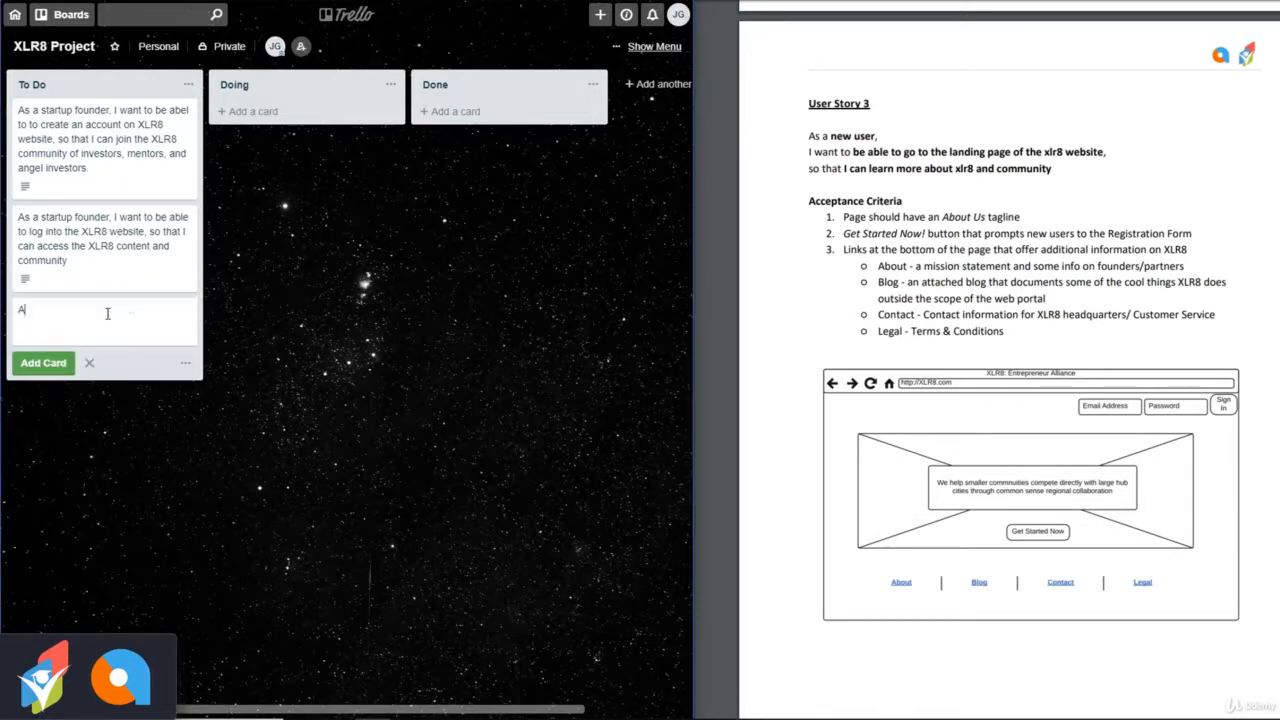
pyautogui.write('s a new user, I want to be able to go to the landing ')
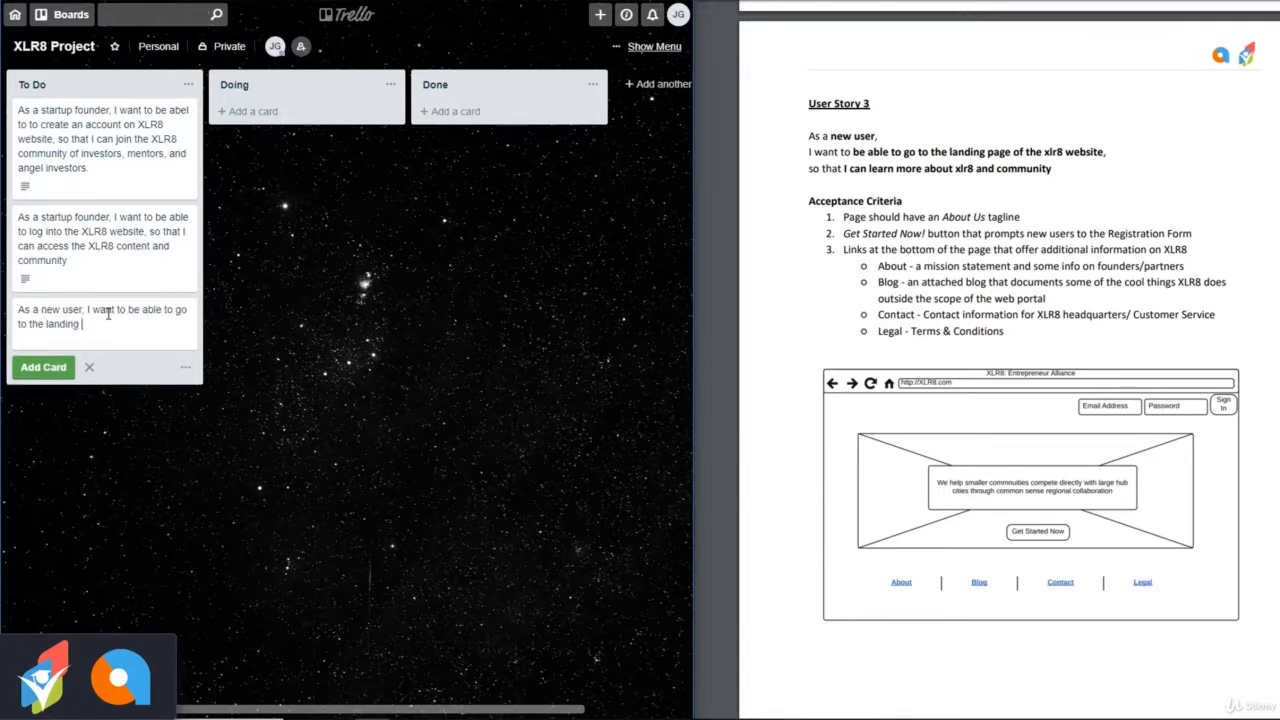
pyautogui.write('page of the XLR8 website, ')
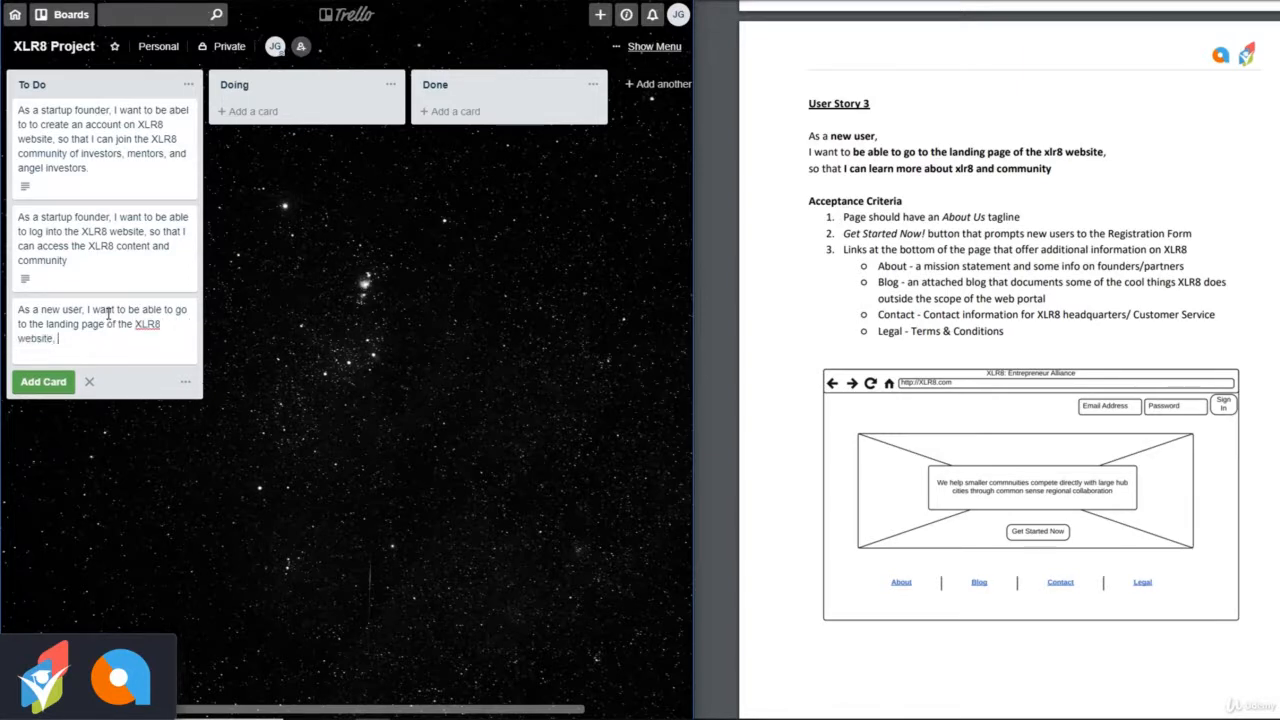
pyautogui.write('so that I can learn more about the XLR8')
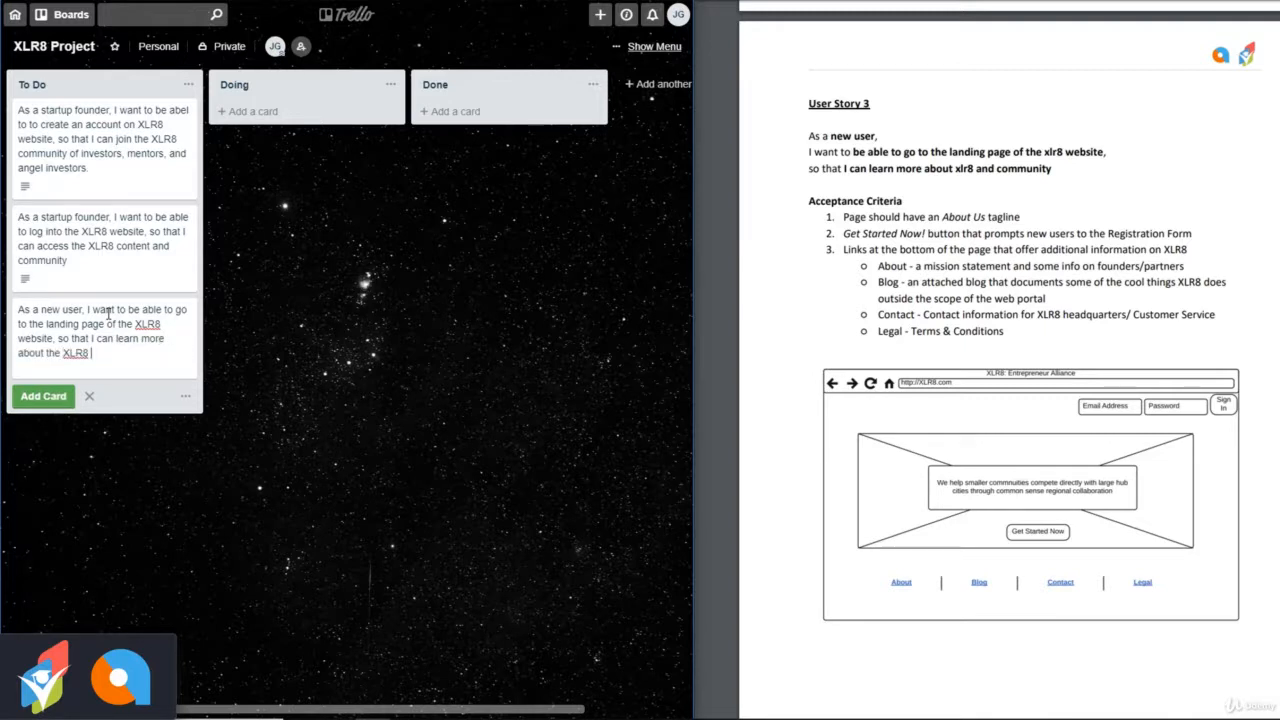
pyautogui.press('BackSpace')
pyautogui.press('BackSpace')
pyautogui.press('BackSpace')
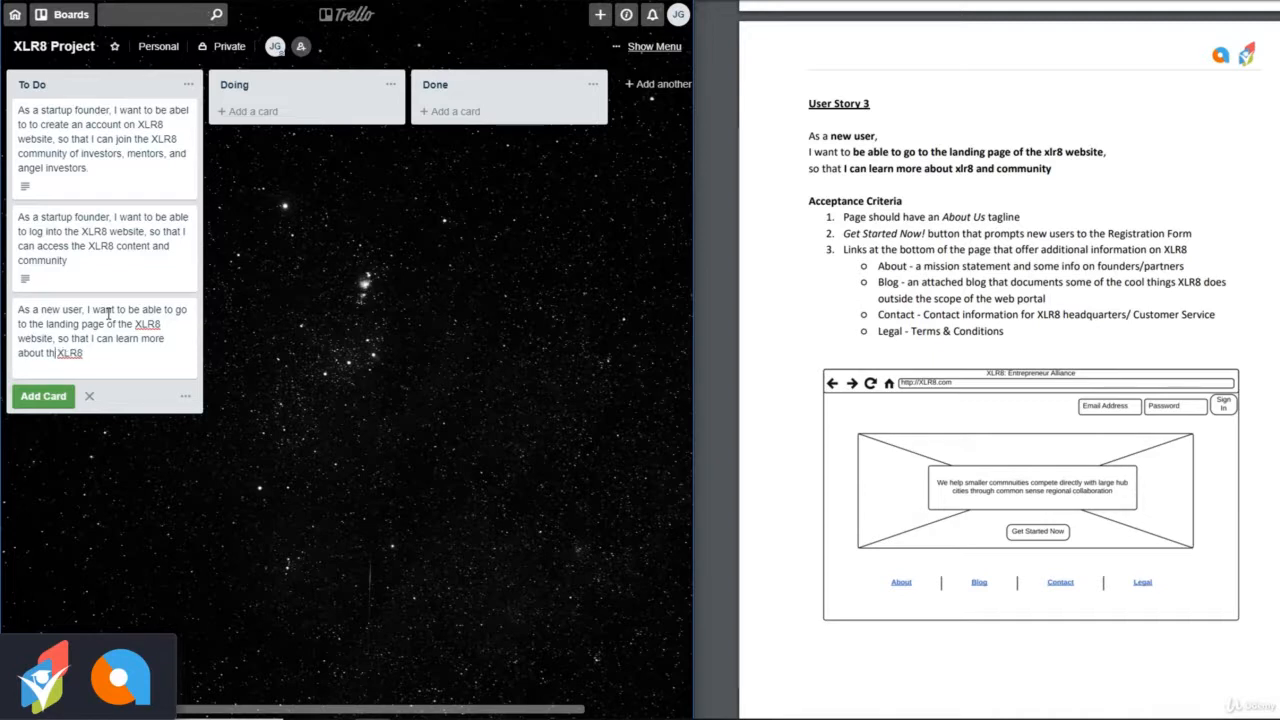
pyautogui.press('BackSpace')
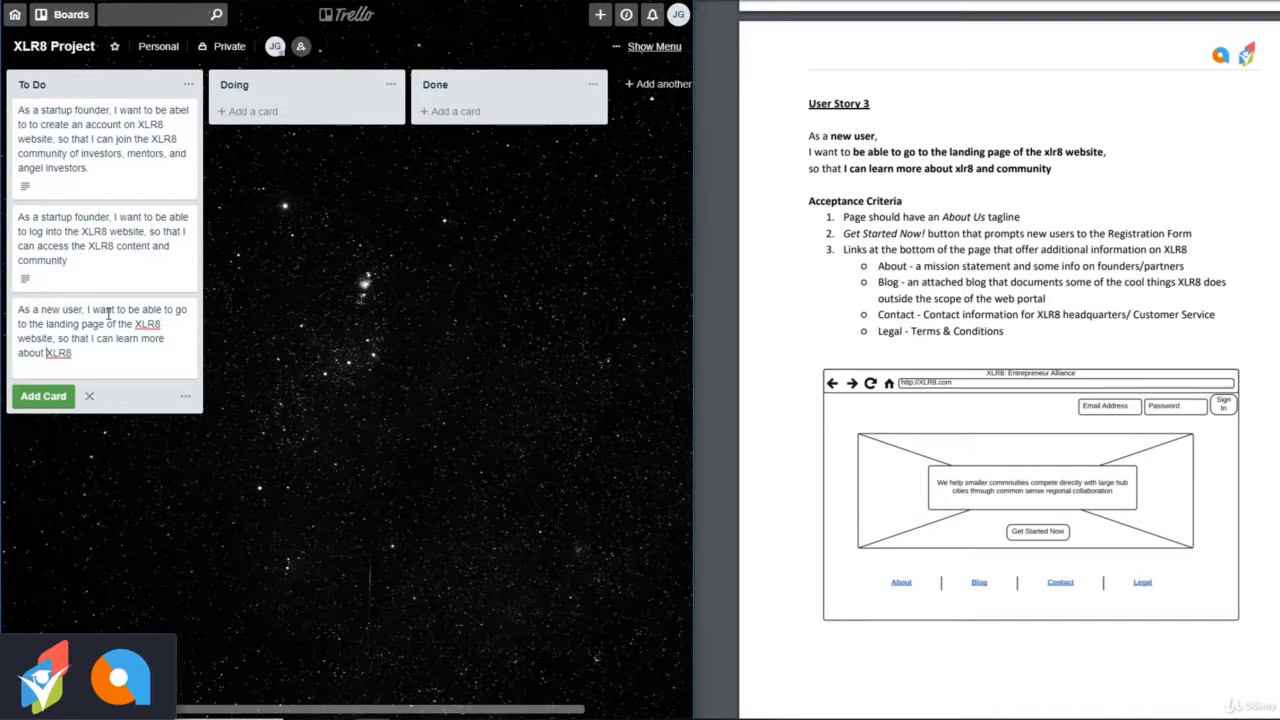
pyautogui.write('community')
pyautogui.press('Return')
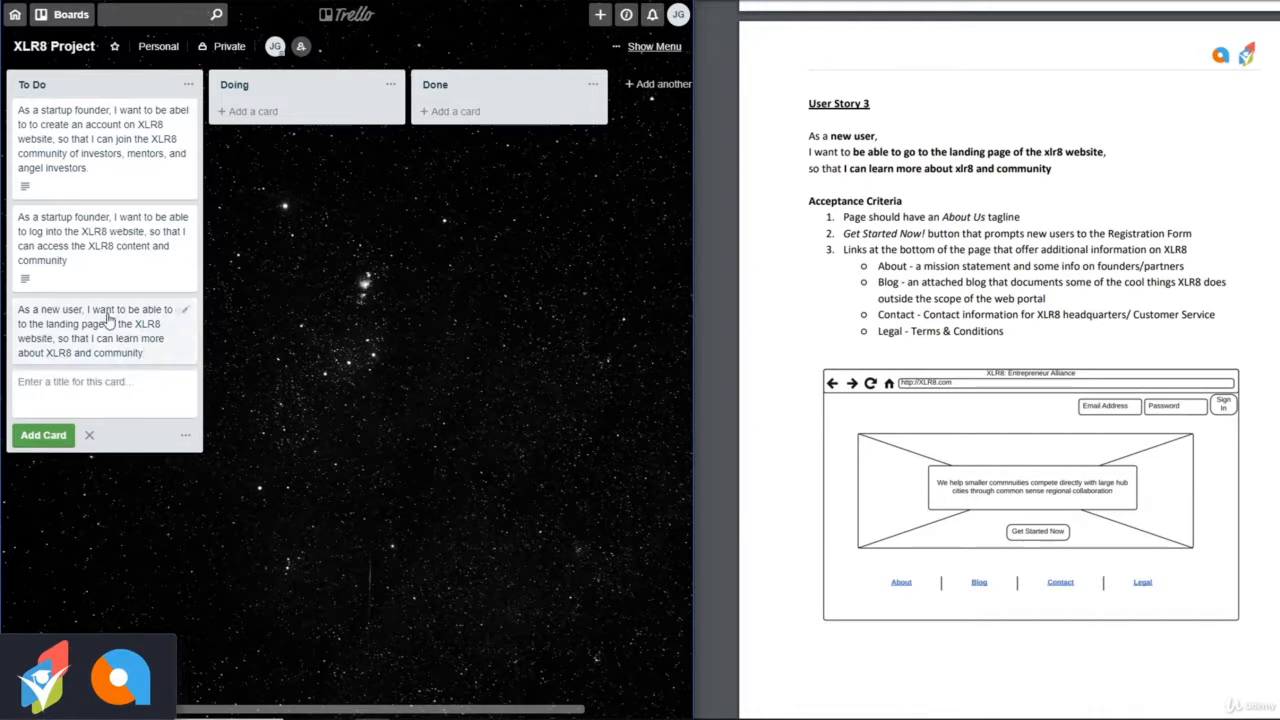
# Copy User Story 3's acceptance criteria from the PDF into the landing-page card's description, add a colon after the heading, and save it.
pyautogui.click(108, 318)
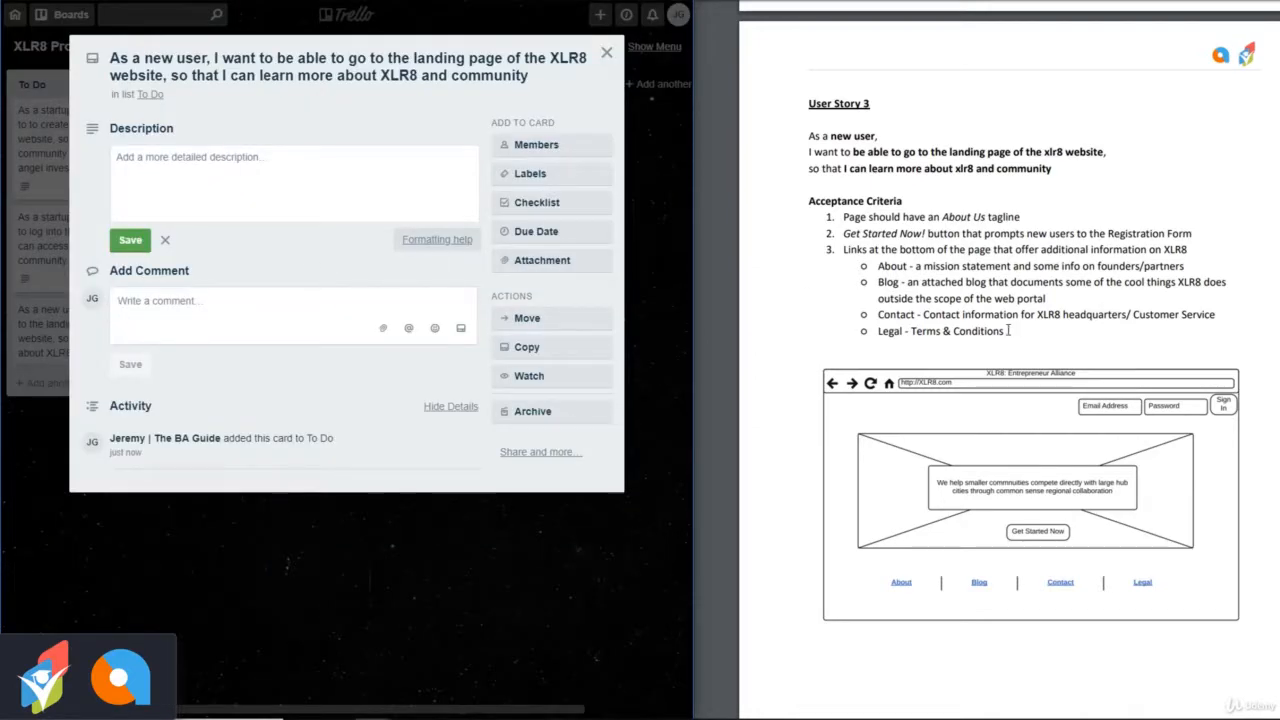
pyautogui.moveTo(1008, 330); pyautogui.dragTo(806, 202)
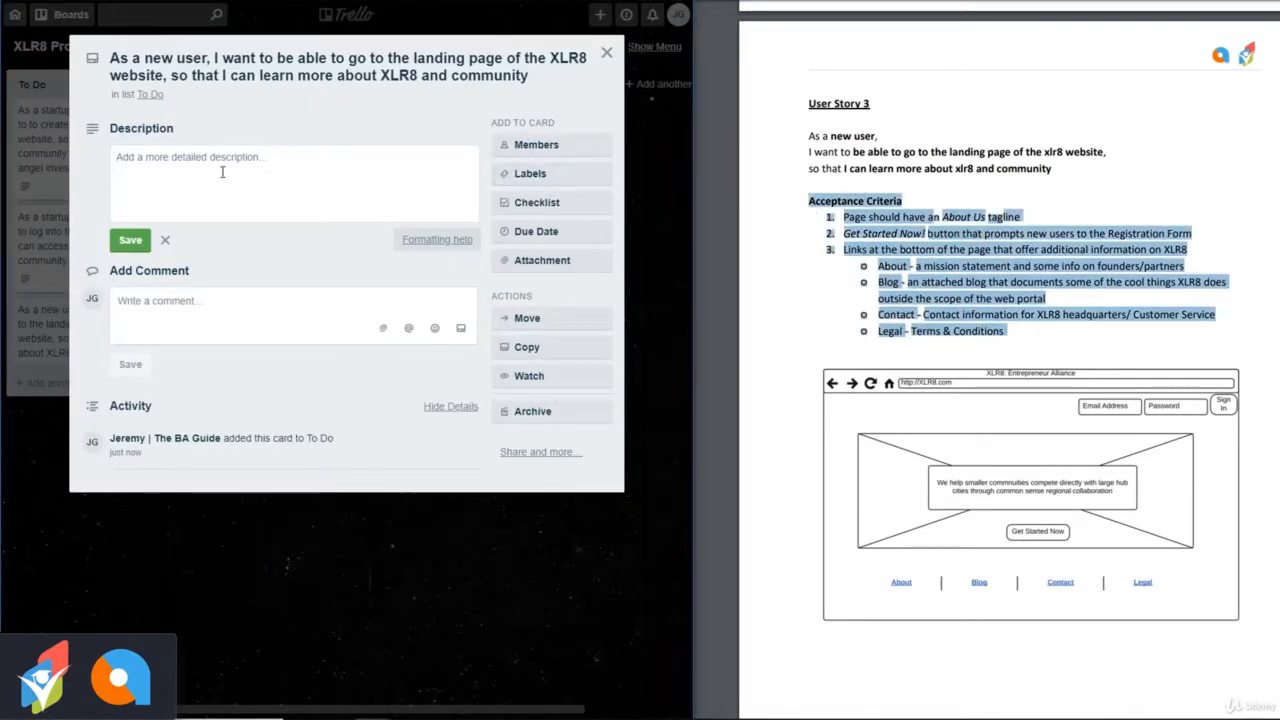
pyautogui.write('Acceptance Criteria 1. Page should have an About Us tagline 2. Get Started Now! button that prompts new users to the Registration Form 3. Links at the bottom of the page that offer additional information on XLR8 ○ About - a mission statement and some info on founders/partners ○ Blog - an attached blog that documents some of the cool things XLR8 does outside the scope of the web portal ○ Contact - Contact information for XLR8 headquarters/ Customer Service ○ Legal - Terms & Conditions')
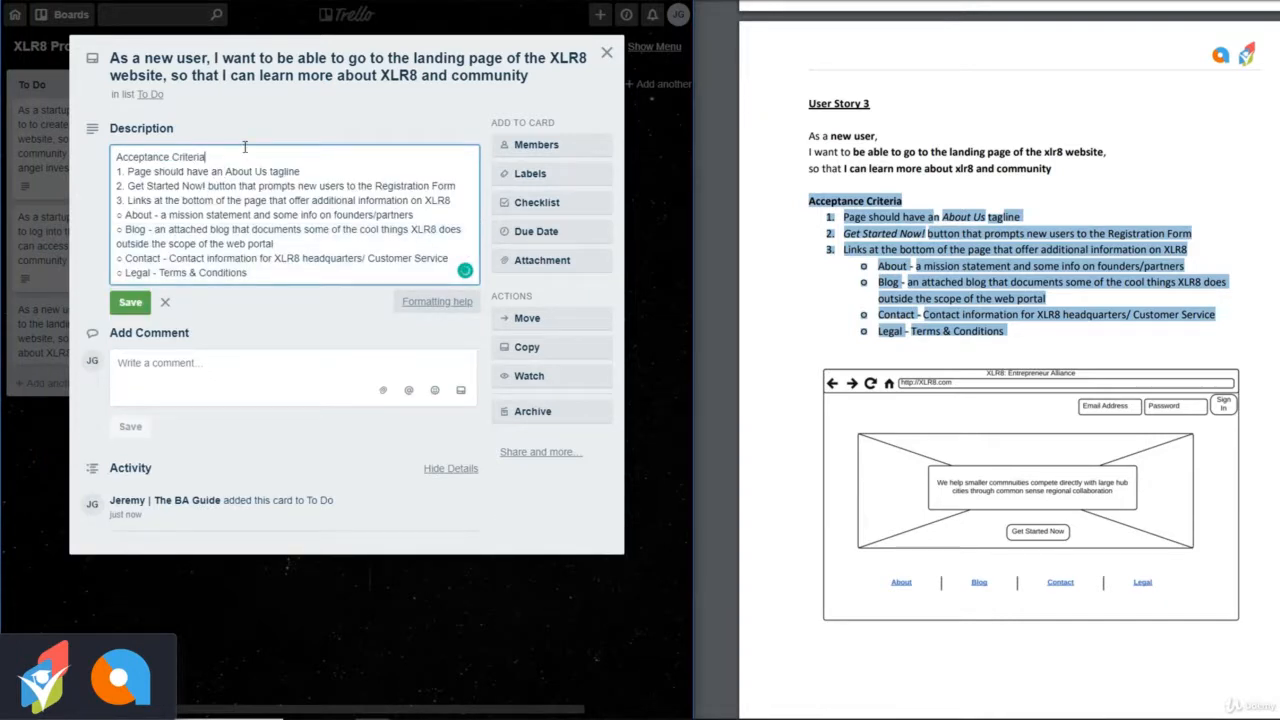
pyautogui.press('Return')
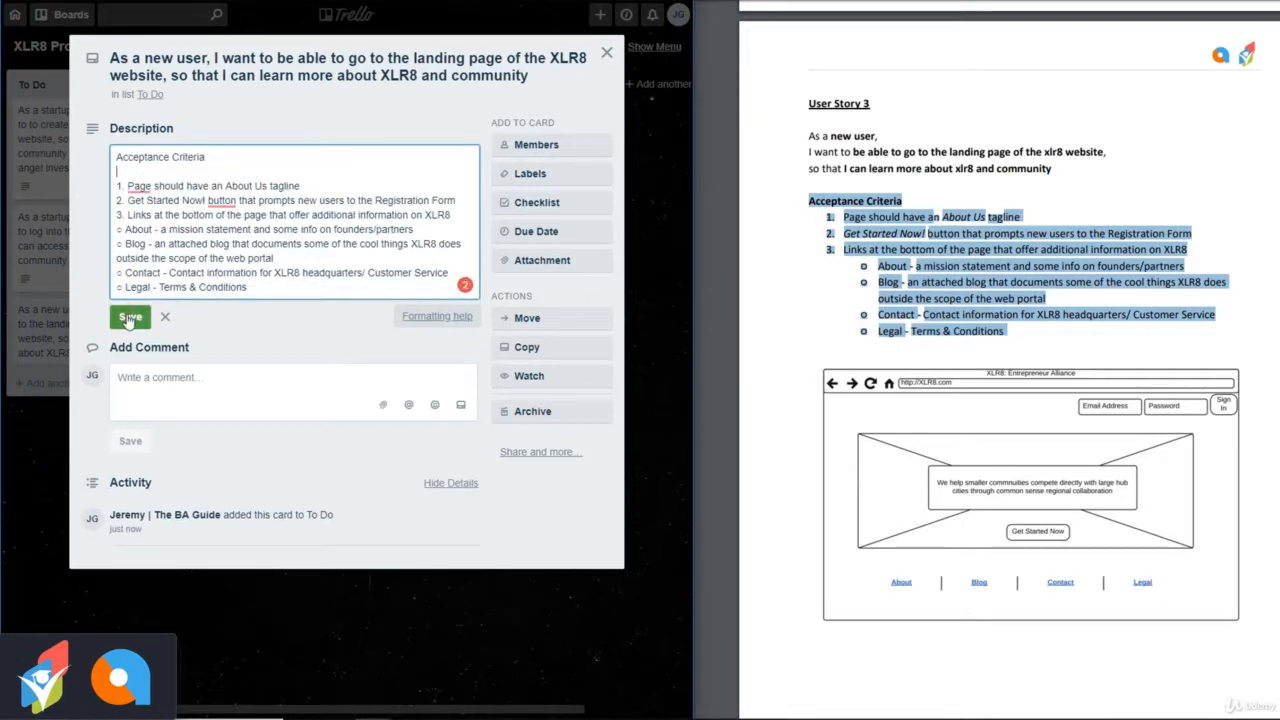
pyautogui.press('BackSpace')
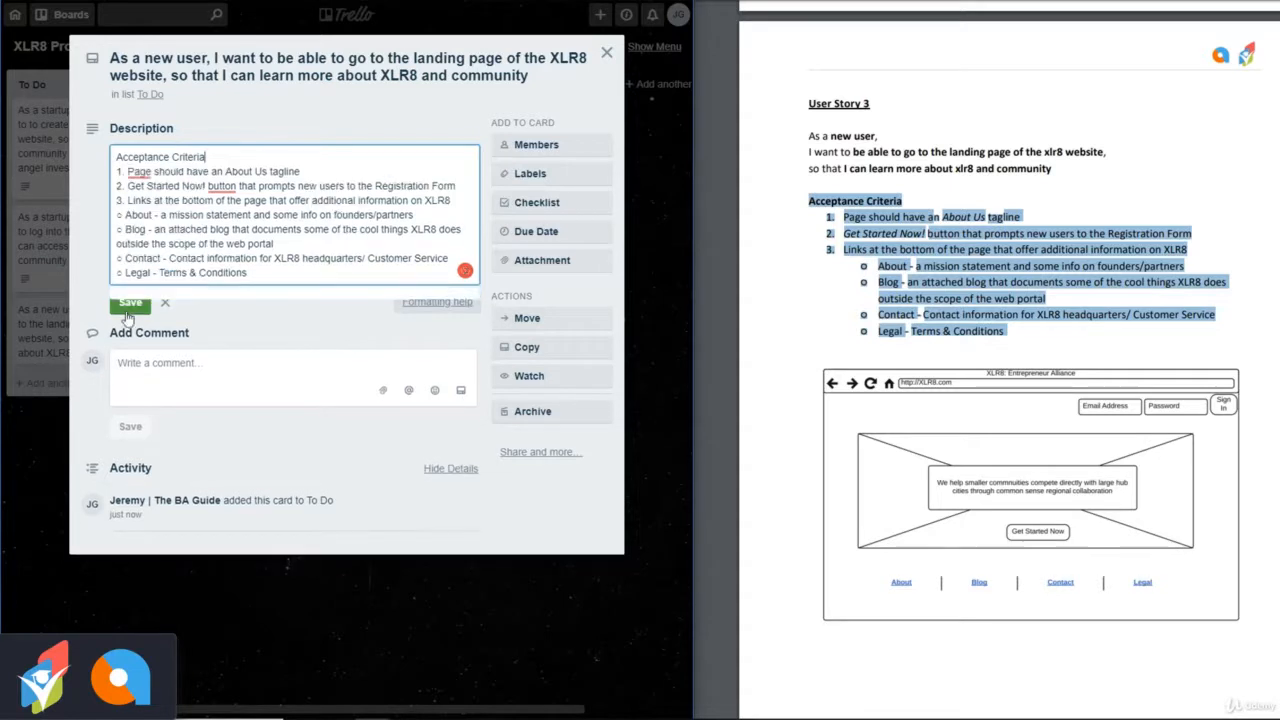
pyautogui.write(':')
pyautogui.press('Return')
pyautogui.press('BackSpace')
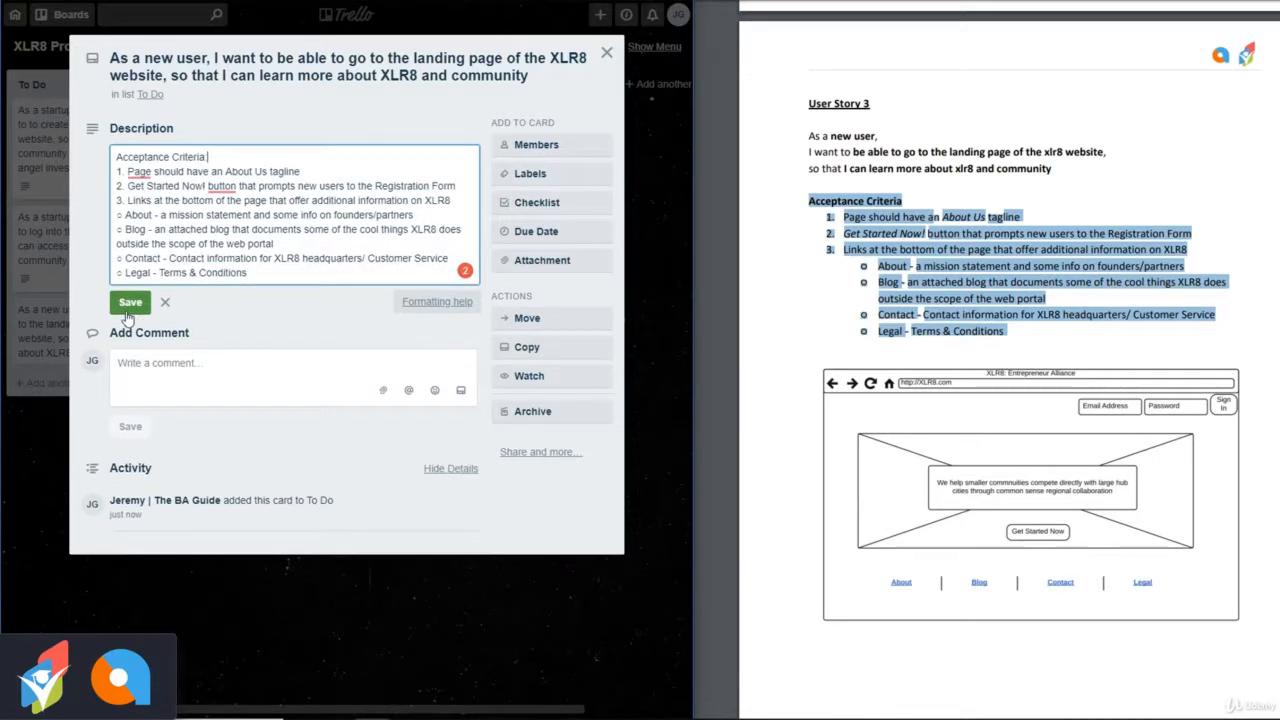
pyautogui.click(132, 306)
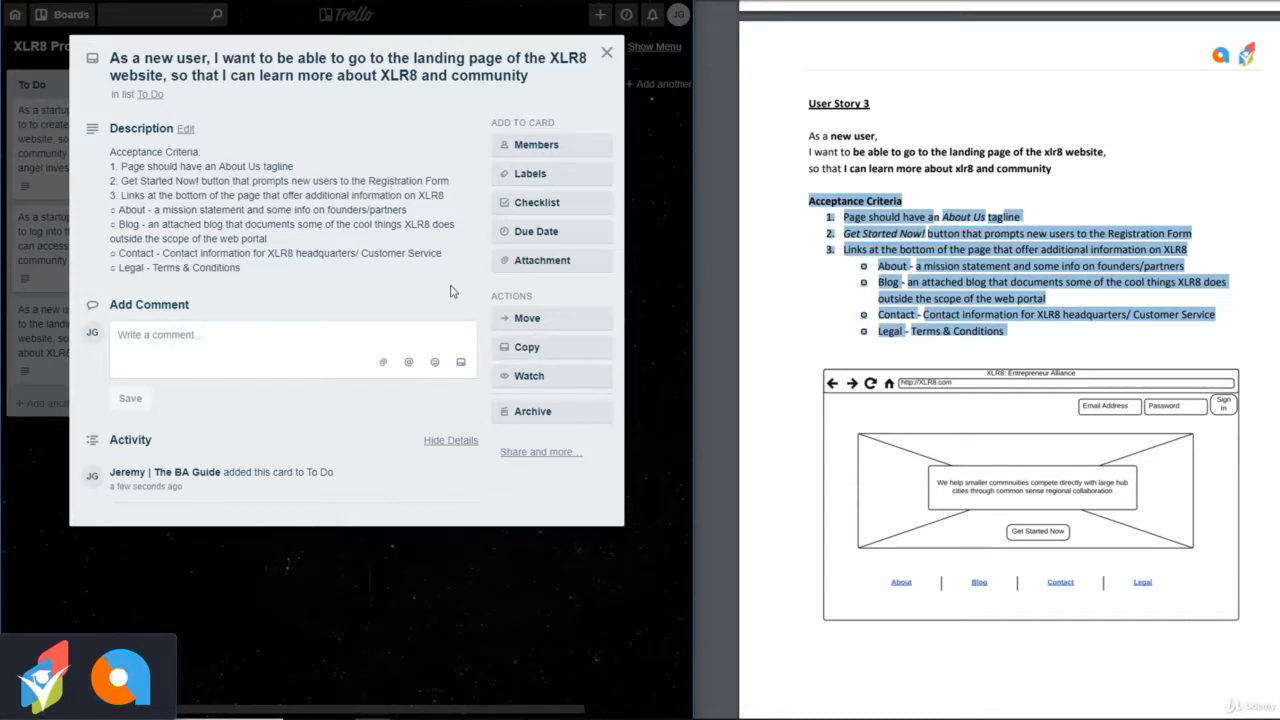
# Attach 3-WebsiteWireframe.png from the computer to the landing-page card, review the attachment, and close the card.
pyautogui.click(517, 263)
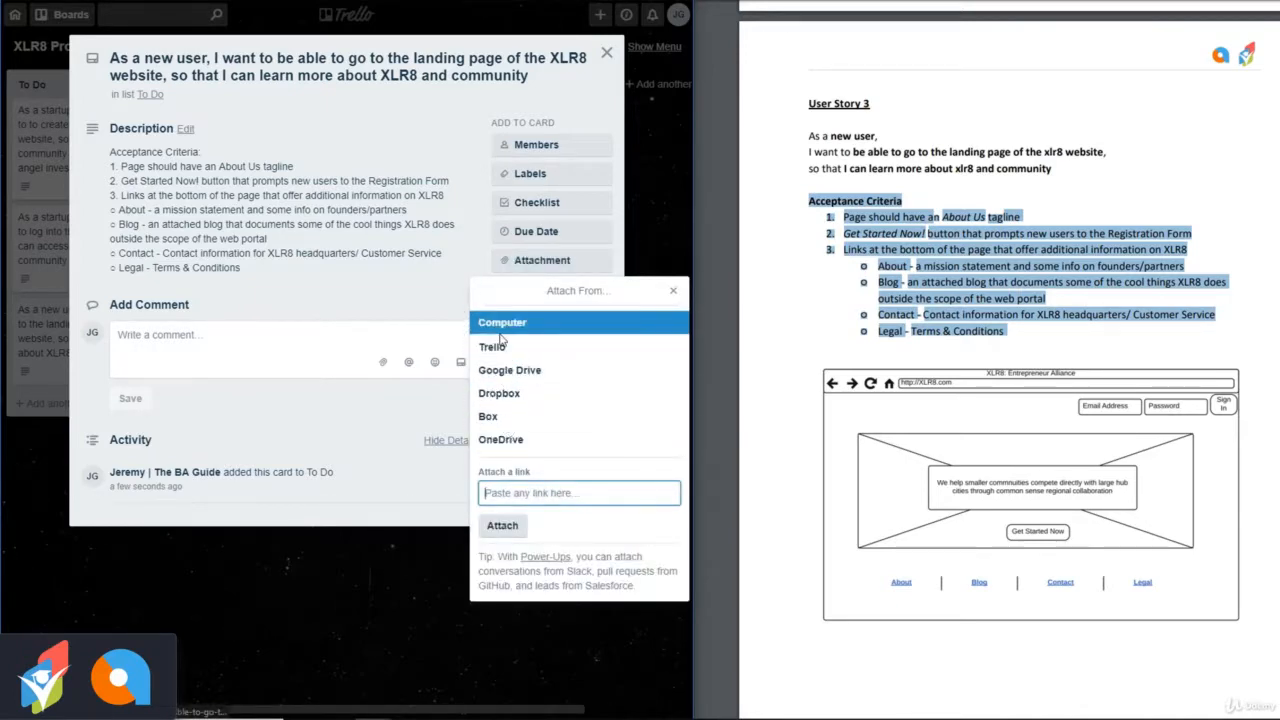
pyautogui.click(510, 323)
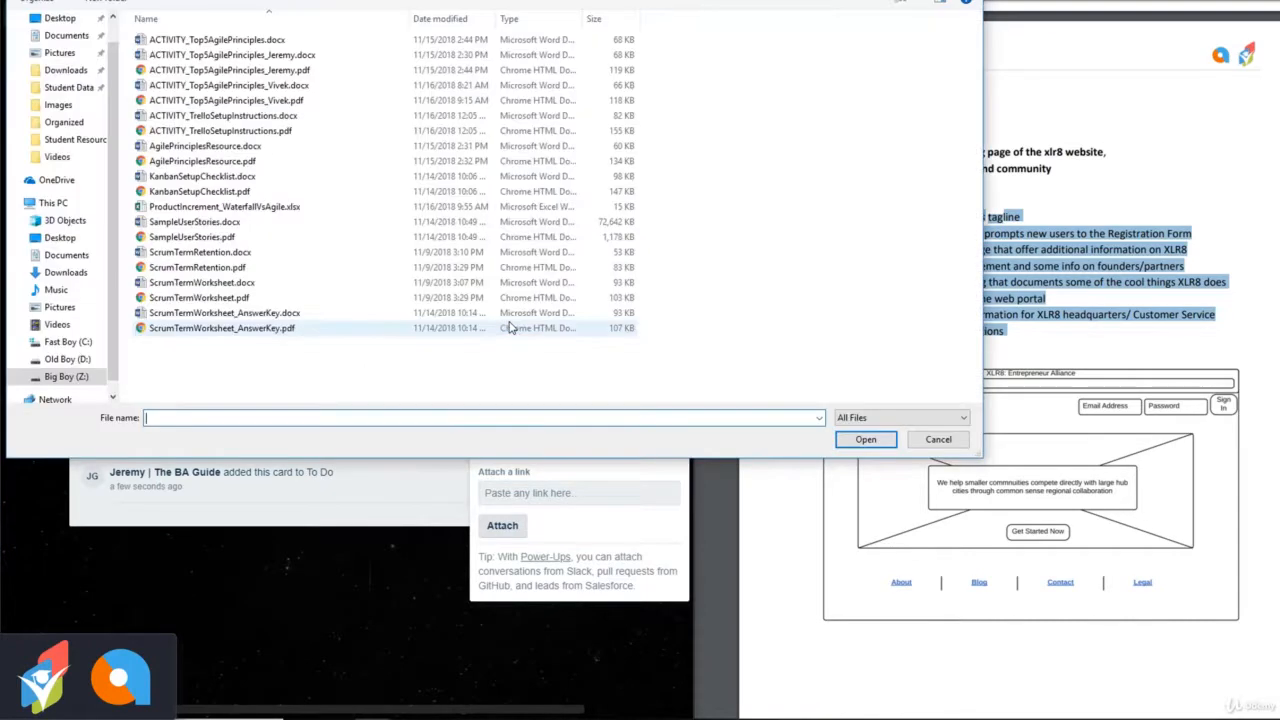
pyautogui.click(180, 68)
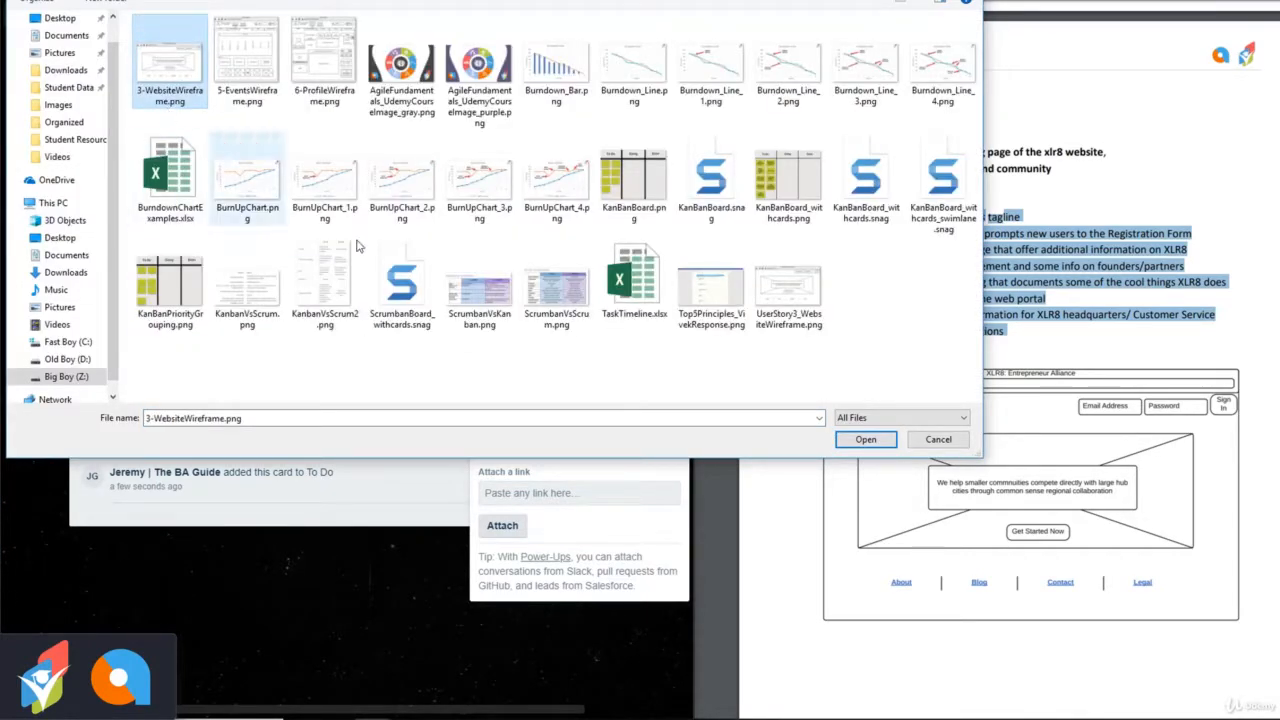
pyautogui.click(851, 442)
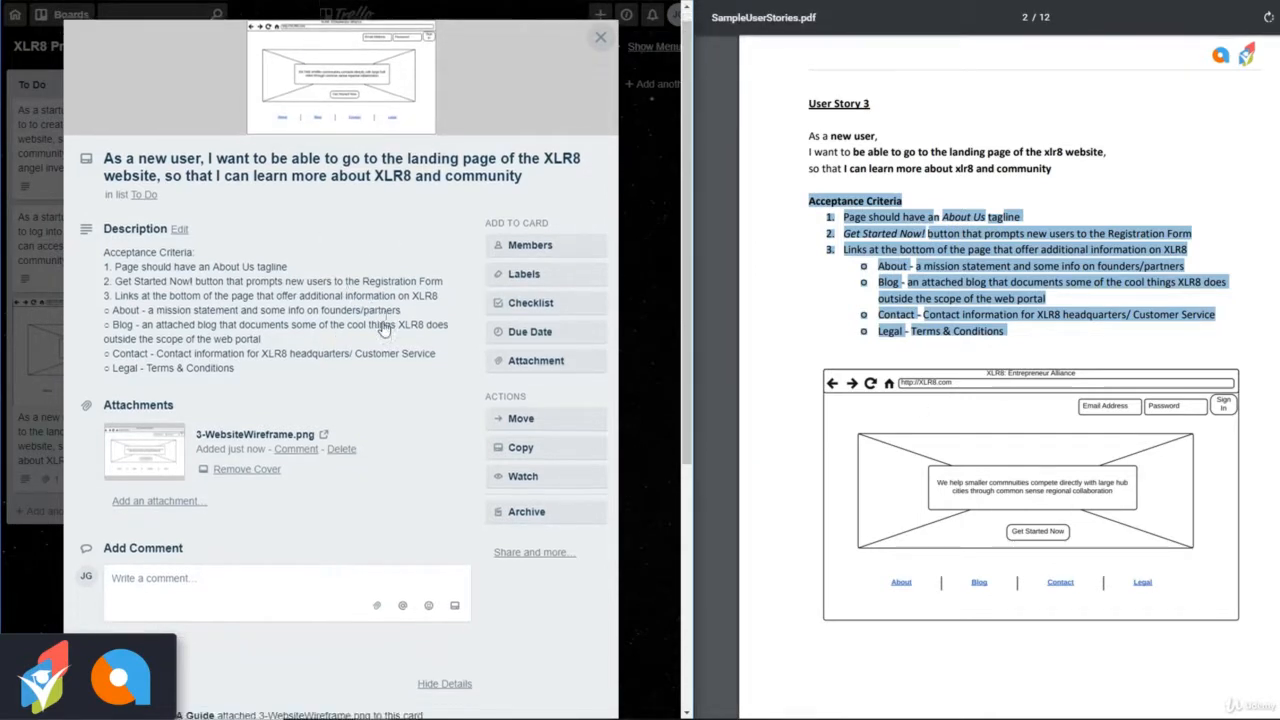
pyautogui.scroll(-4, 387, 327)
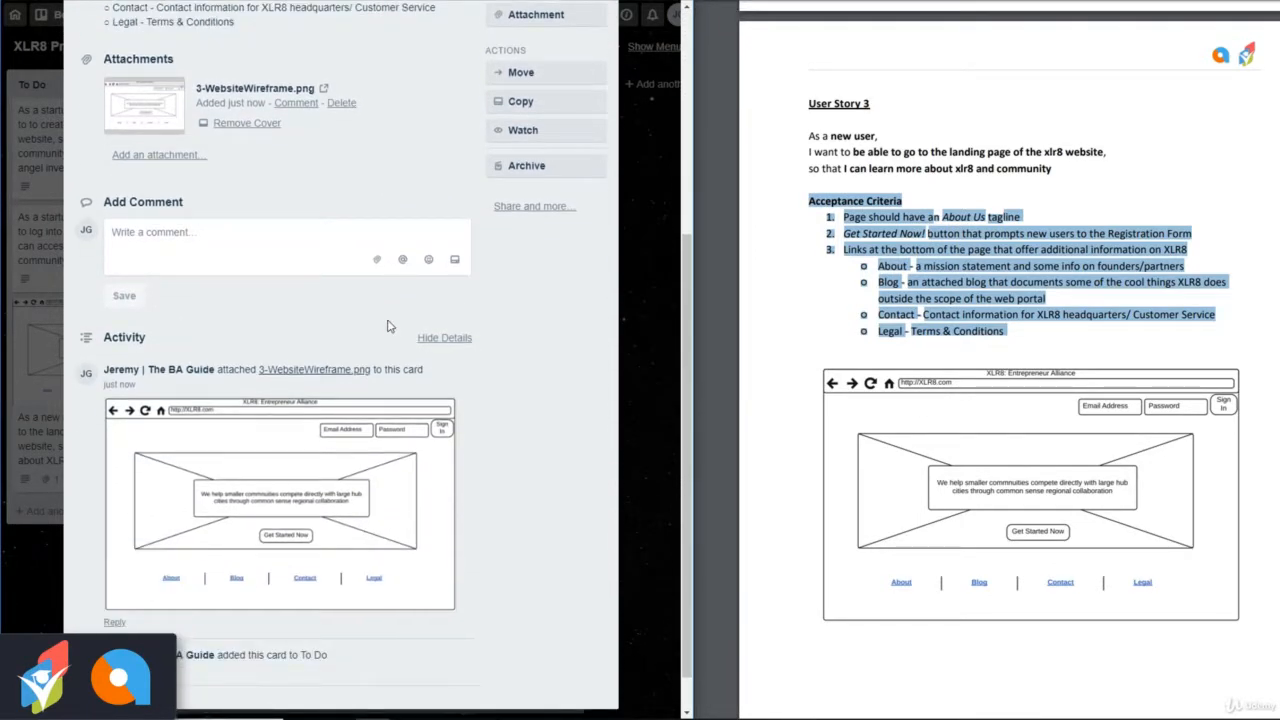
pyautogui.scroll(5, 389, 326)
pyautogui.click(597, 50)
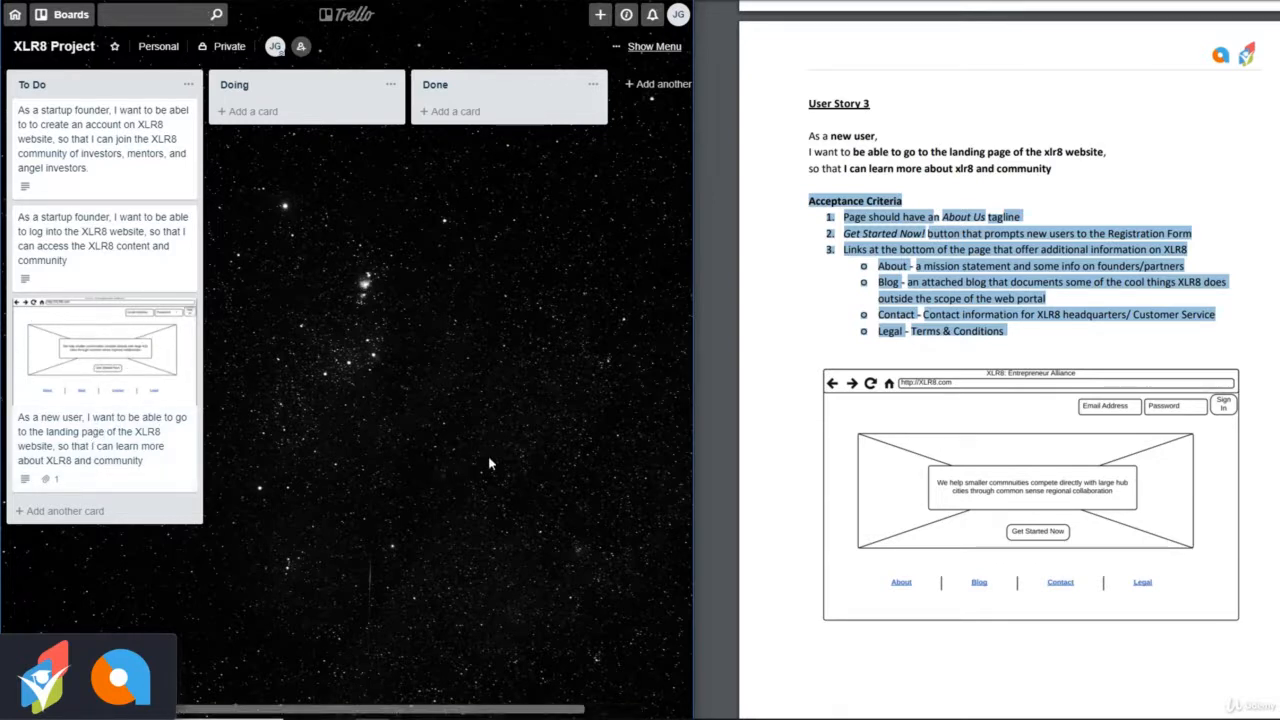
# Add a To Do card stating User Story 5: a site visitor views upcoming area events by month to connect with members and attend helpful events.
pyautogui.scroll(-10, 1010, 430)
pyautogui.click(1012, 428)
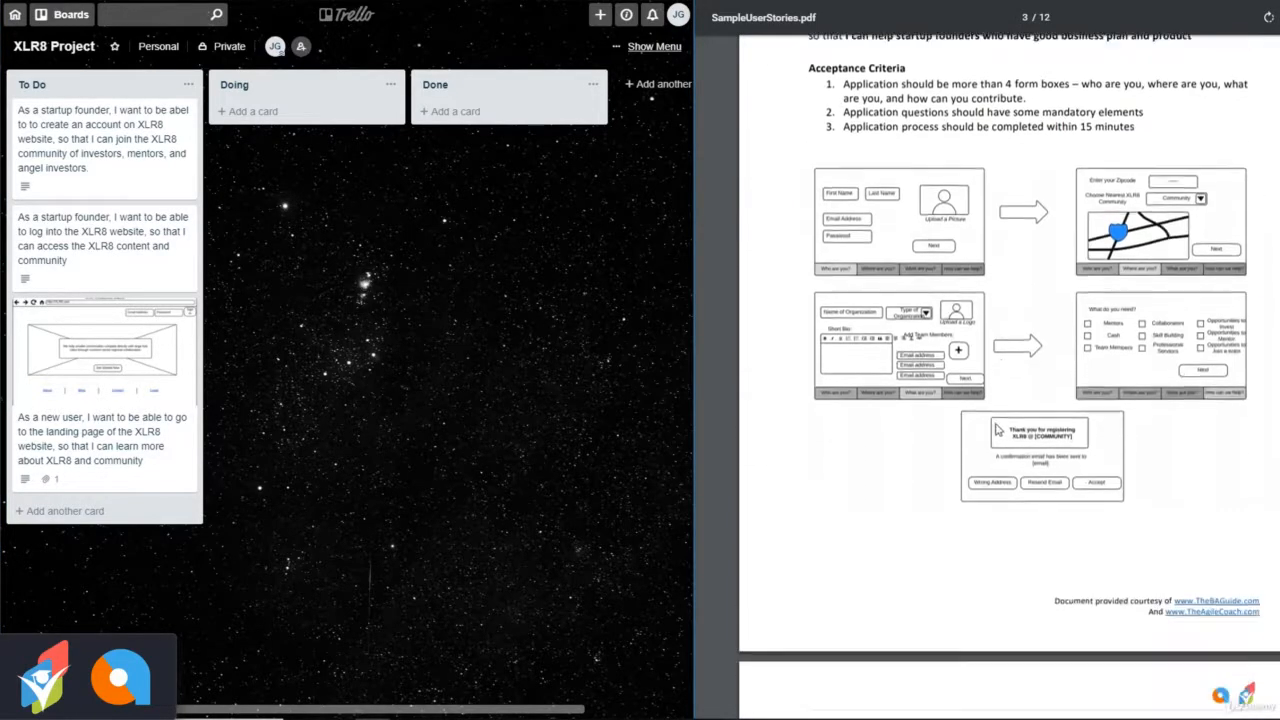
pyautogui.scroll(-6, 996, 428)
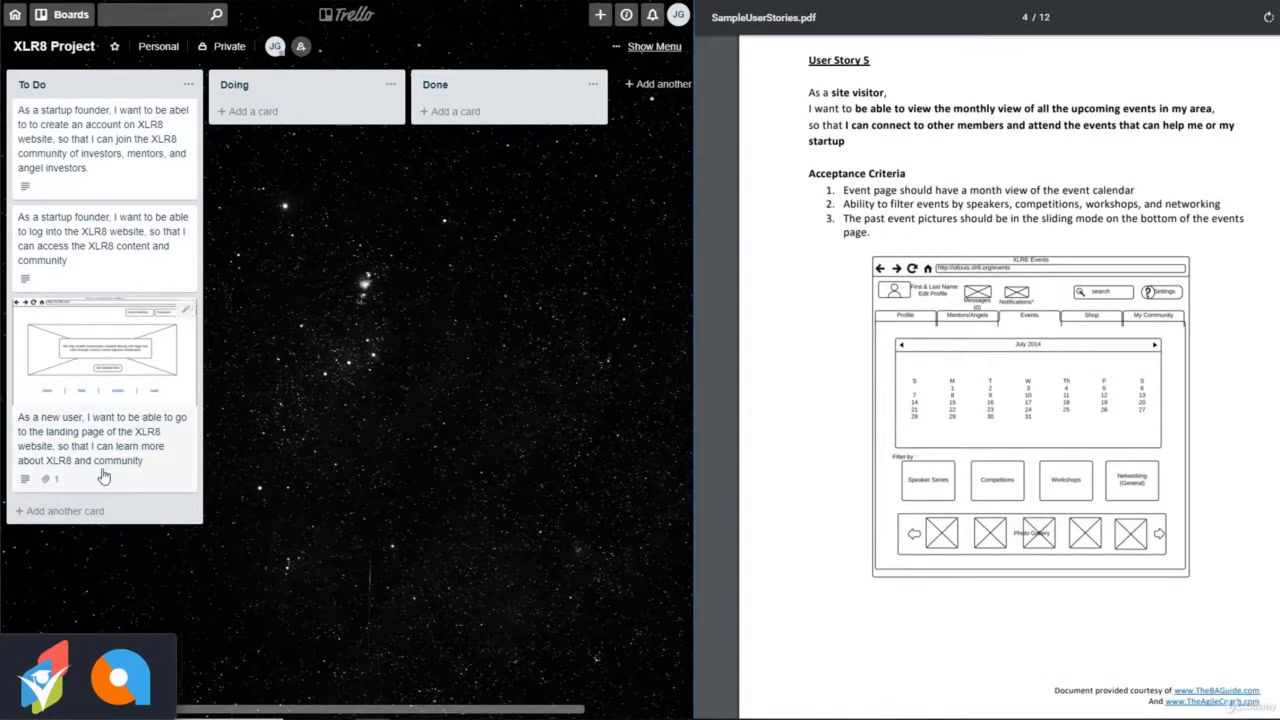
pyautogui.click(96, 511)
pyautogui.write('Q')
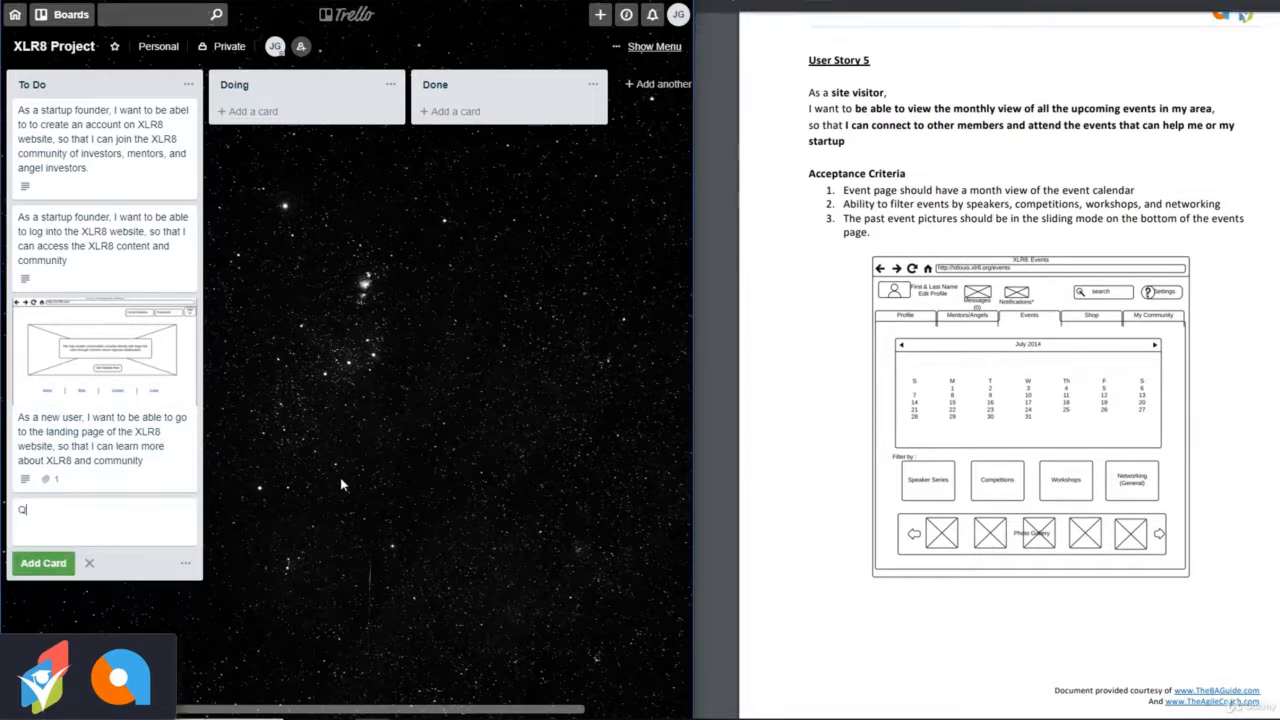
pyautogui.press('BackSpace')
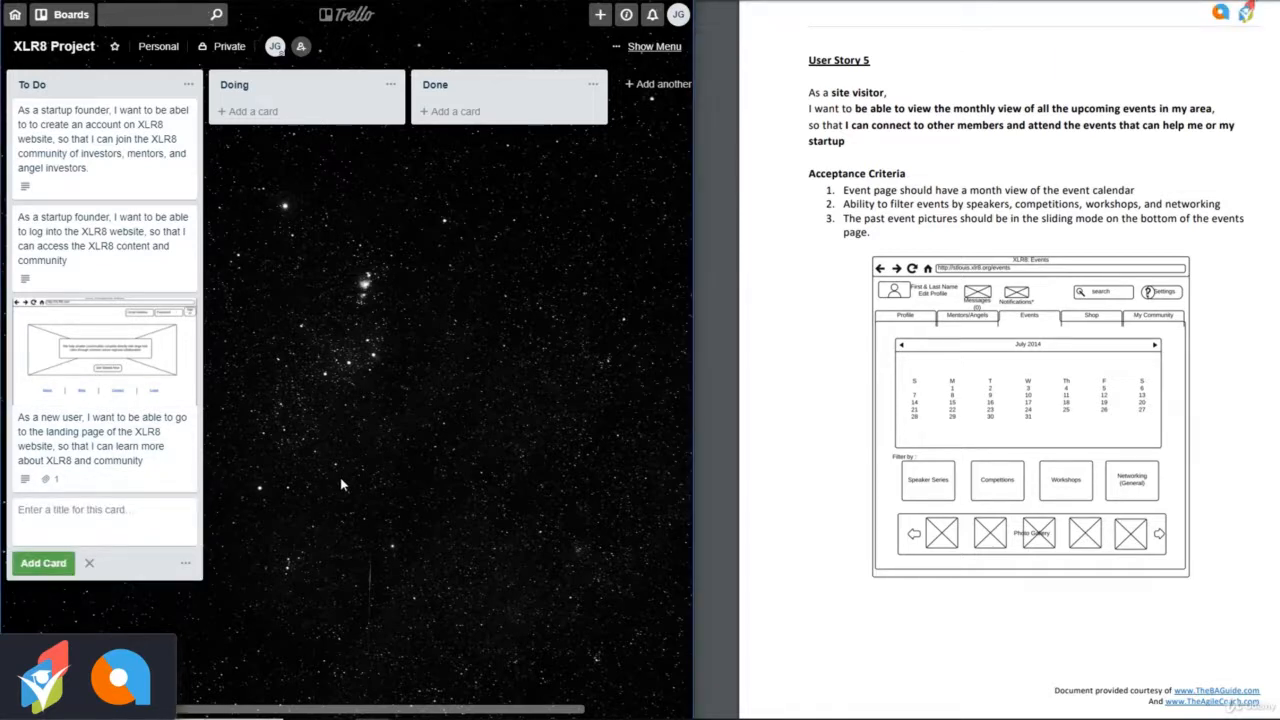
pyautogui.write('As a site visitor, I want to be able to v')
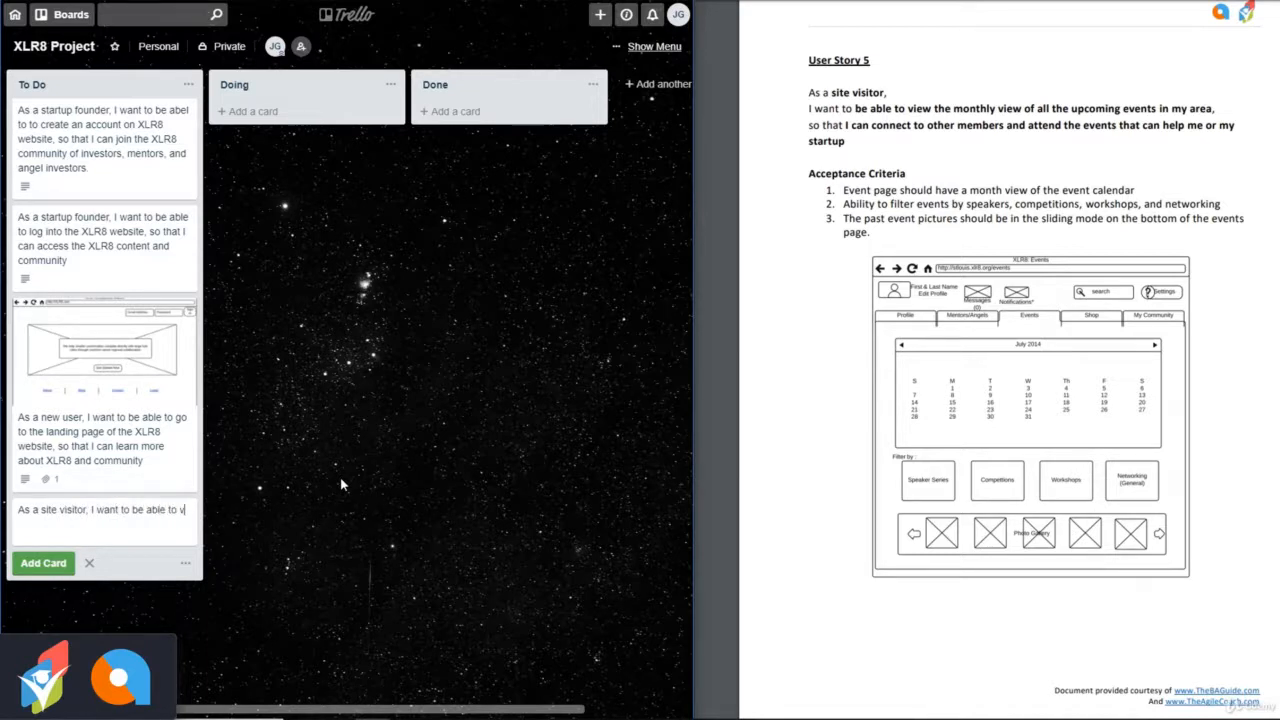
pyautogui.write('iew the monthly view')
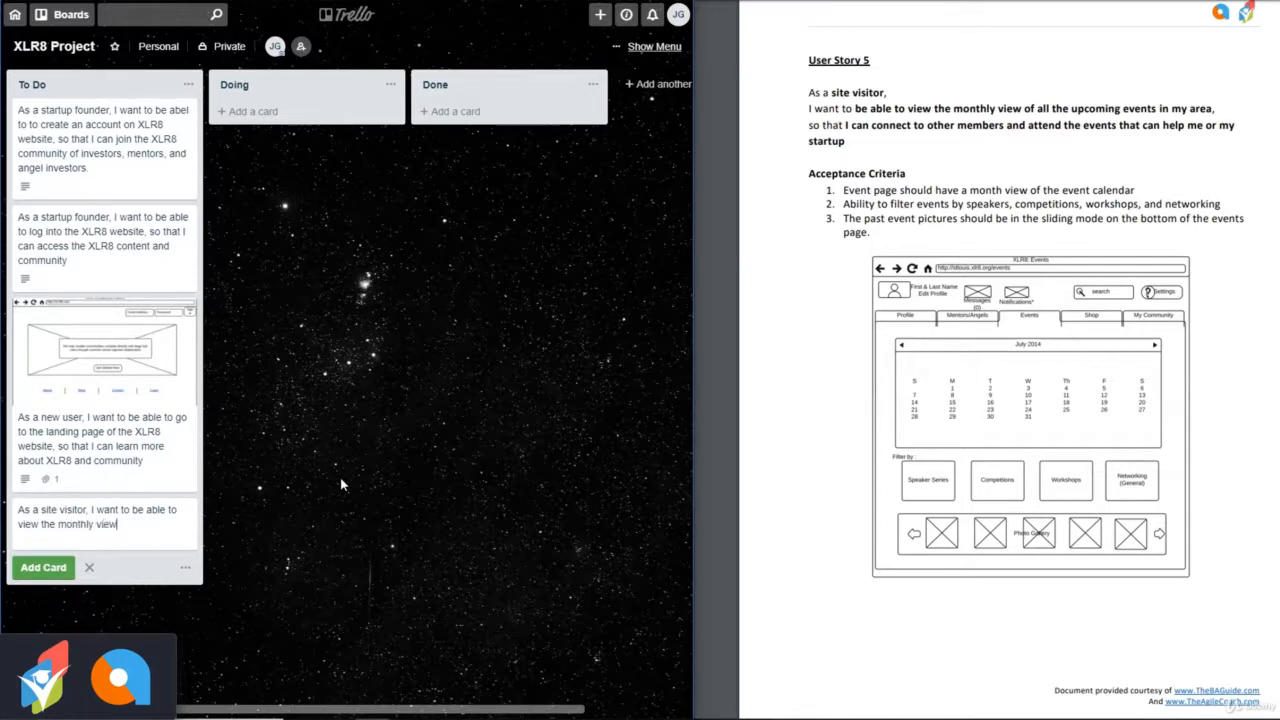
pyautogui.write(' of all teh upcomin')
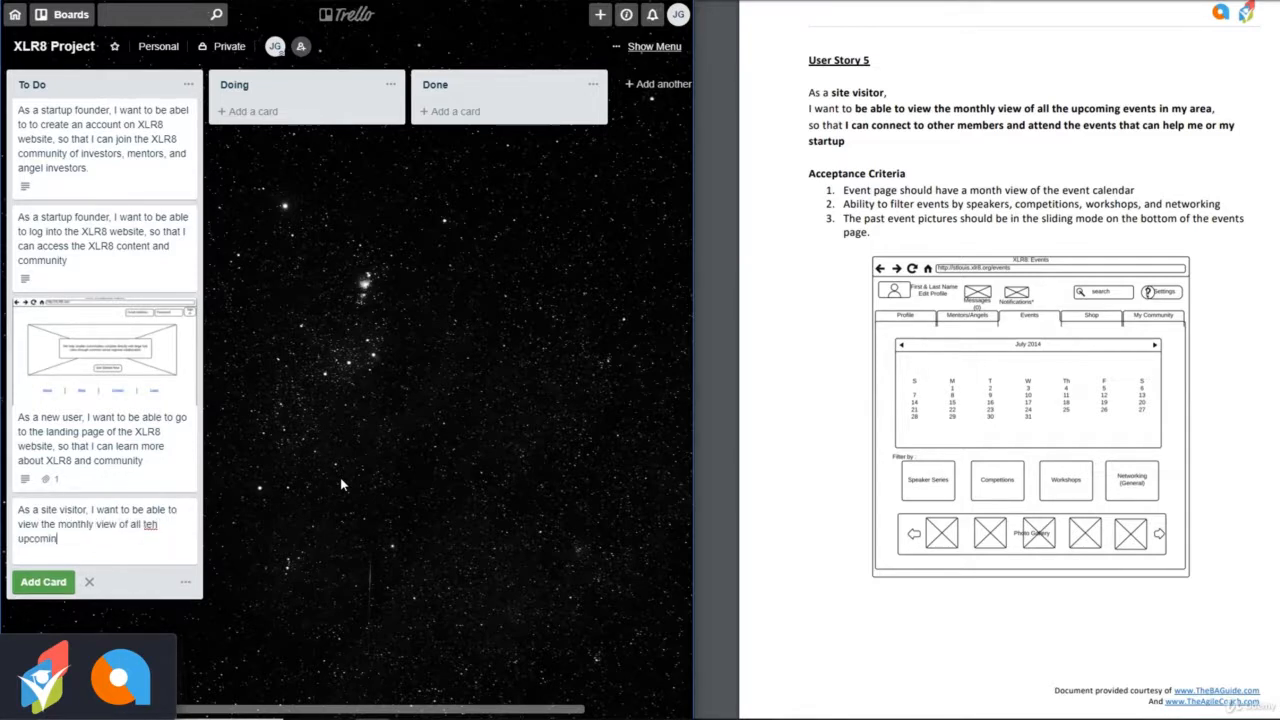
pyautogui.write('g events in my area, so that I can connect to')
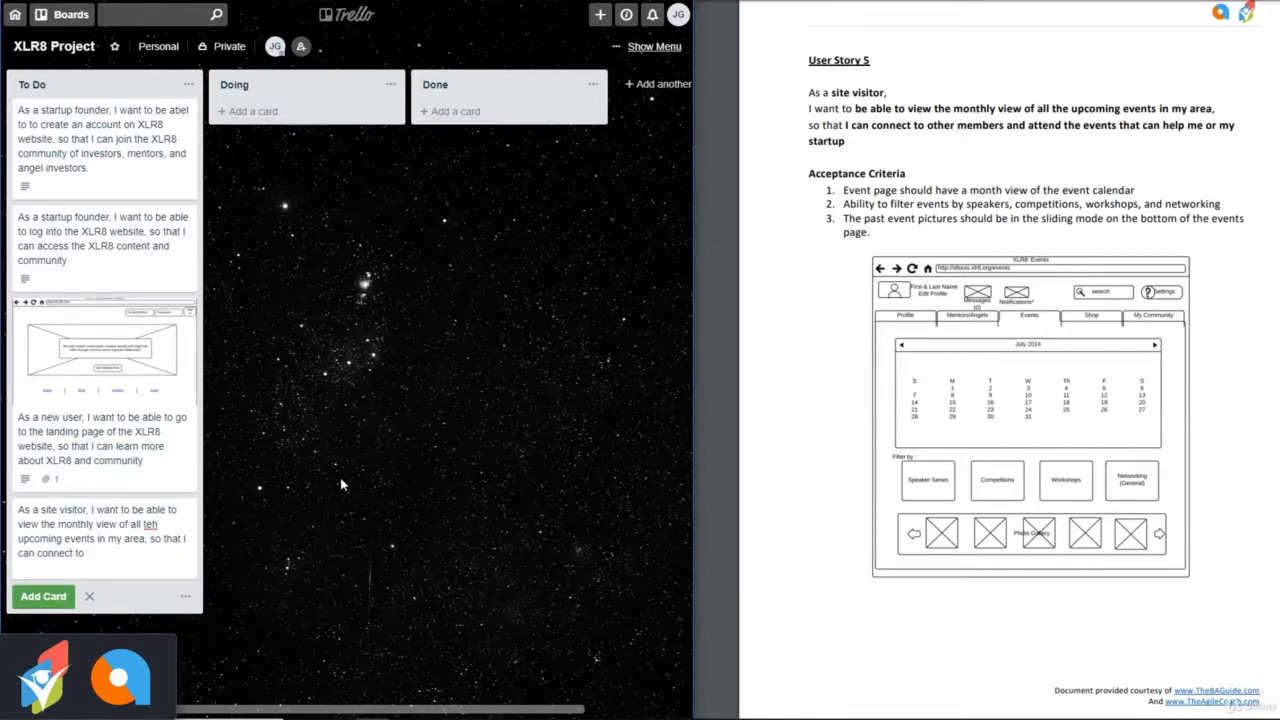
pyautogui.write(' other m')
pyautogui.write('embe')
pyautogui.press('BackSpace')
pyautogui.write('bers and atten')
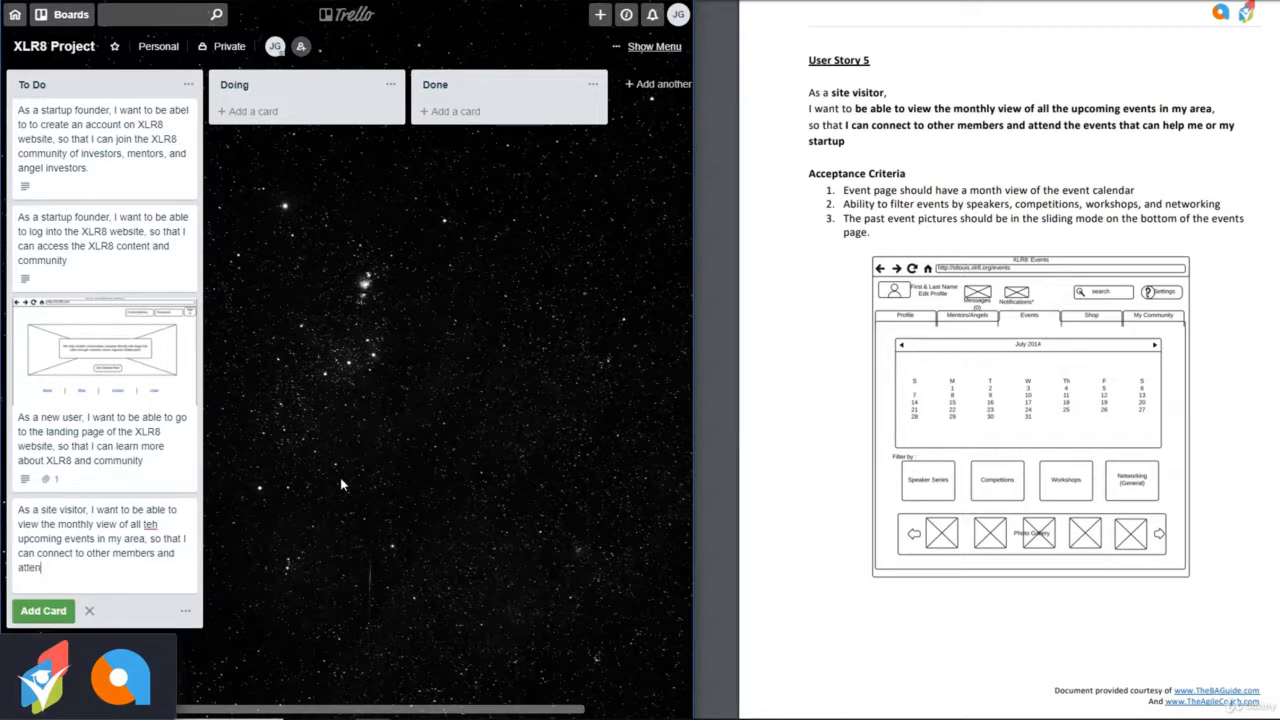
pyautogui.write('d the events that can help me or ')
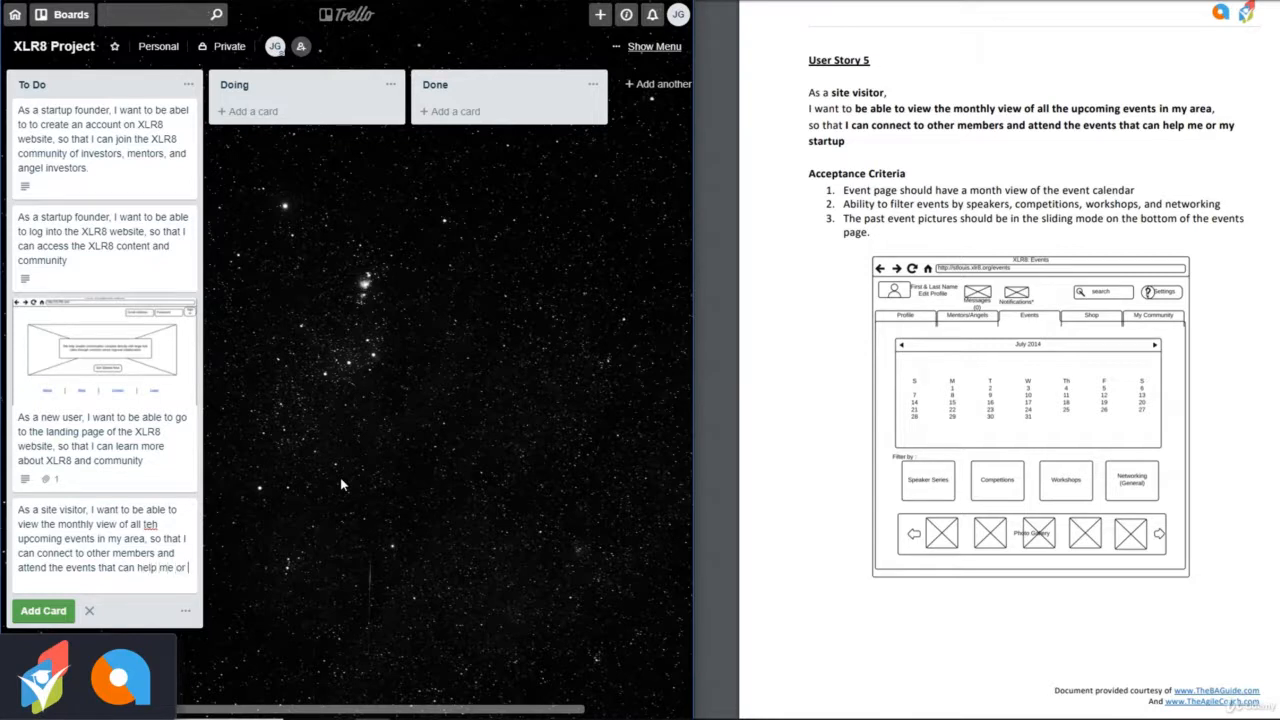
pyautogui.write('my startup')
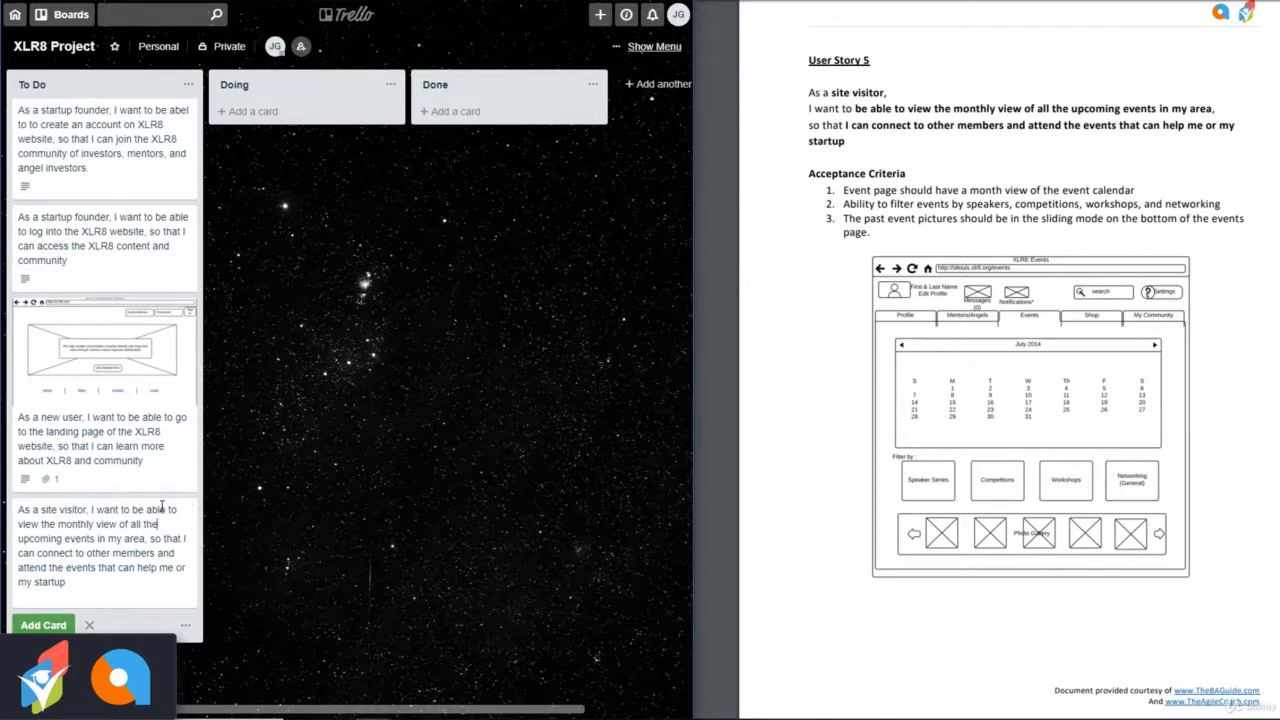
pyautogui.click(43, 625)
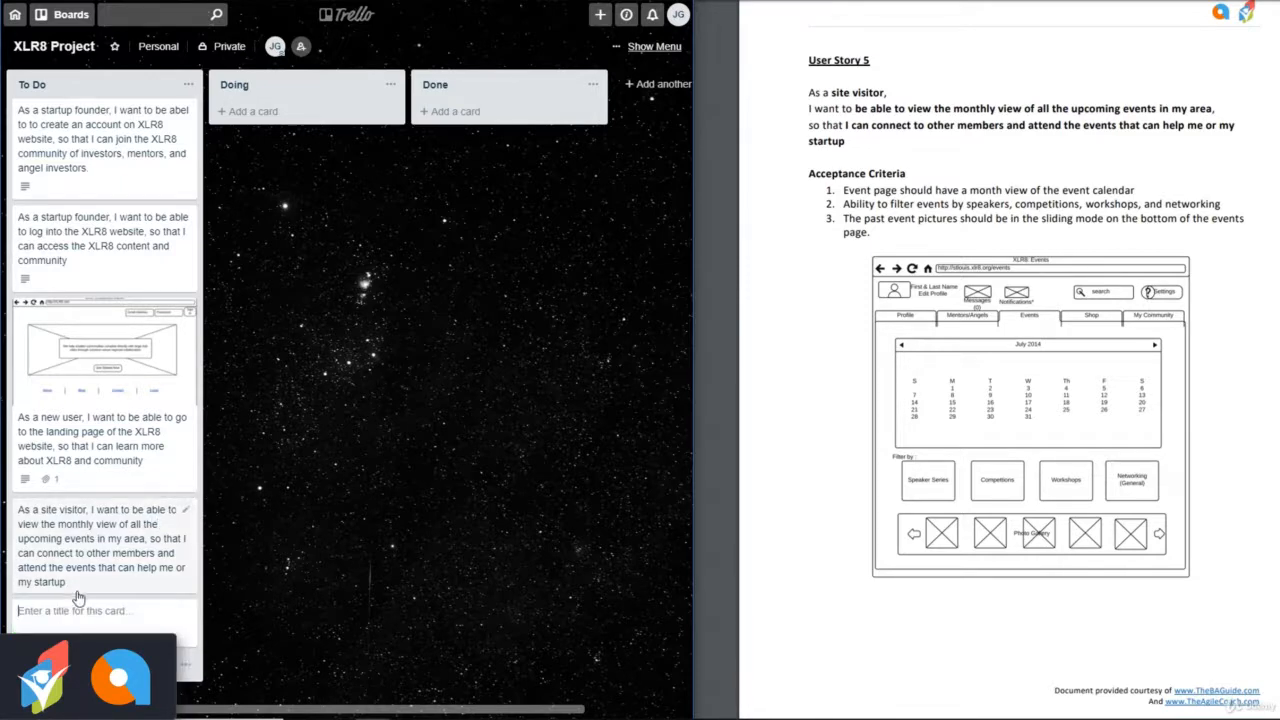
# Copy User Story 5's acceptance criteria from the PDF into the events card's description, add a colon after the heading, and save it.
pyautogui.click(117, 545)
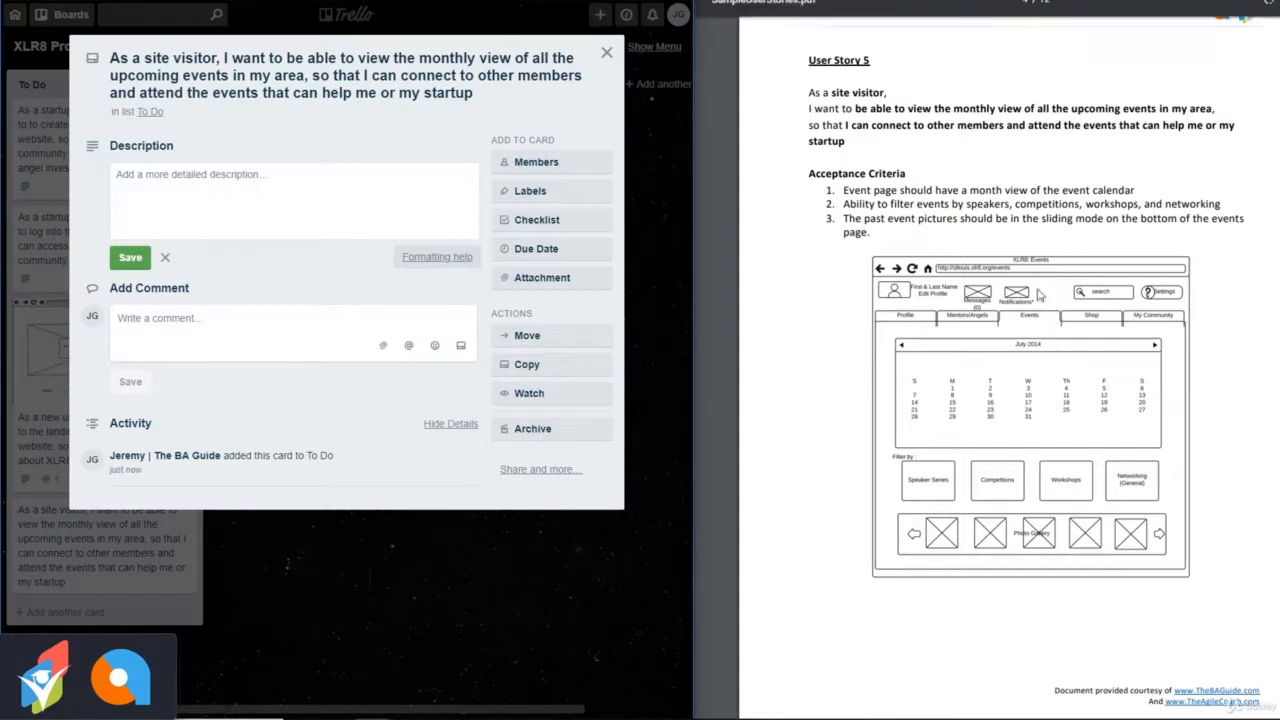
pyautogui.moveTo(874, 237); pyautogui.dragTo(782, 180)
pyautogui.hotkey('ctrl', 'c')
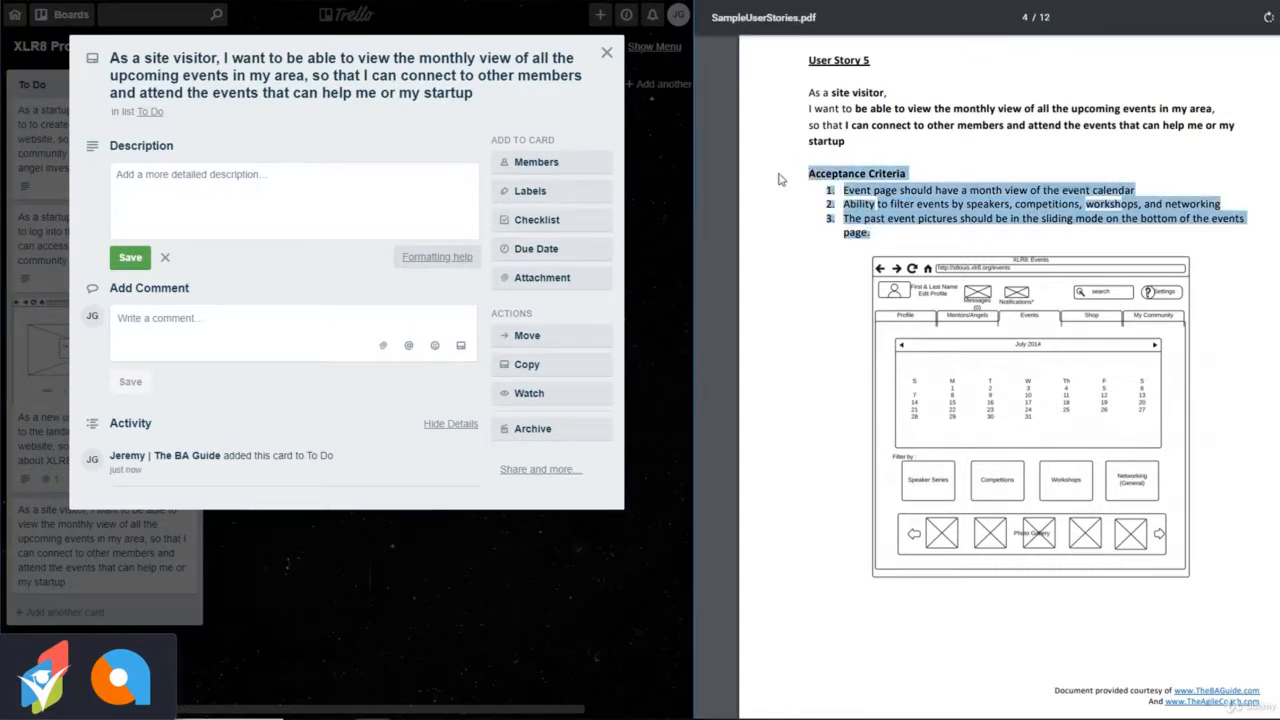
pyautogui.click(281, 197)
pyautogui.hotkey('ctrl', 'v')
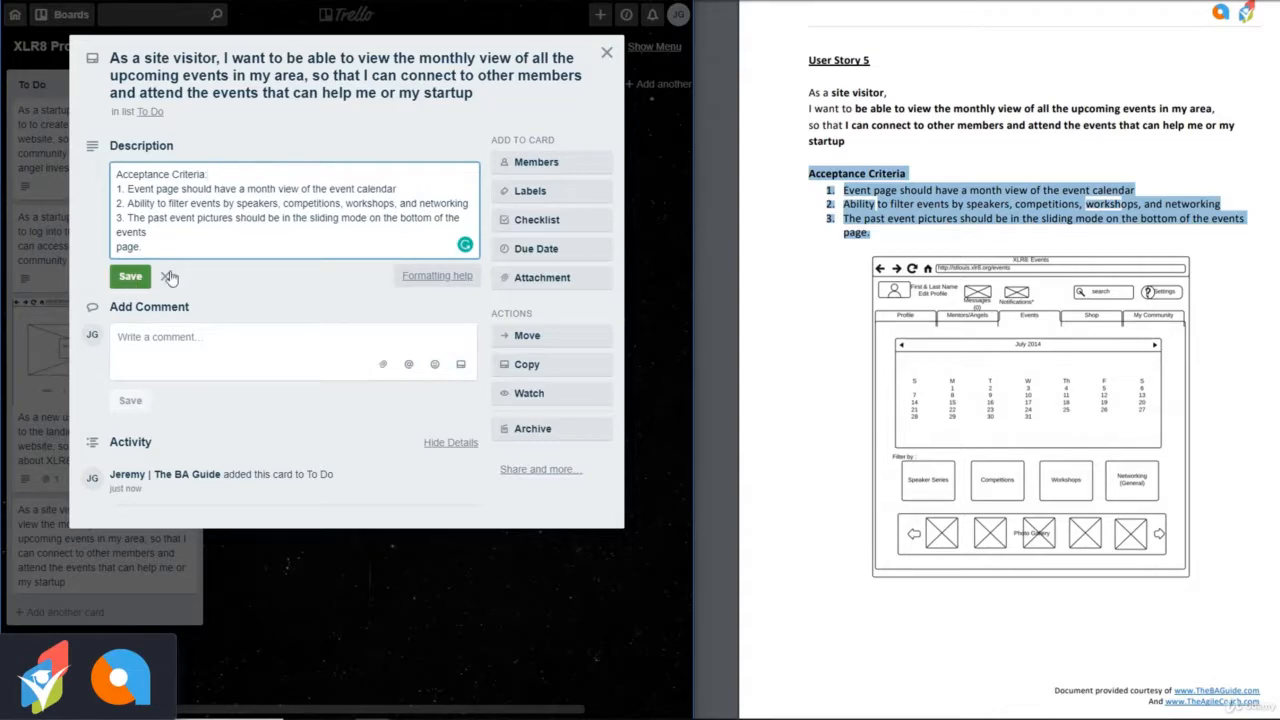
pyautogui.click(542, 277)
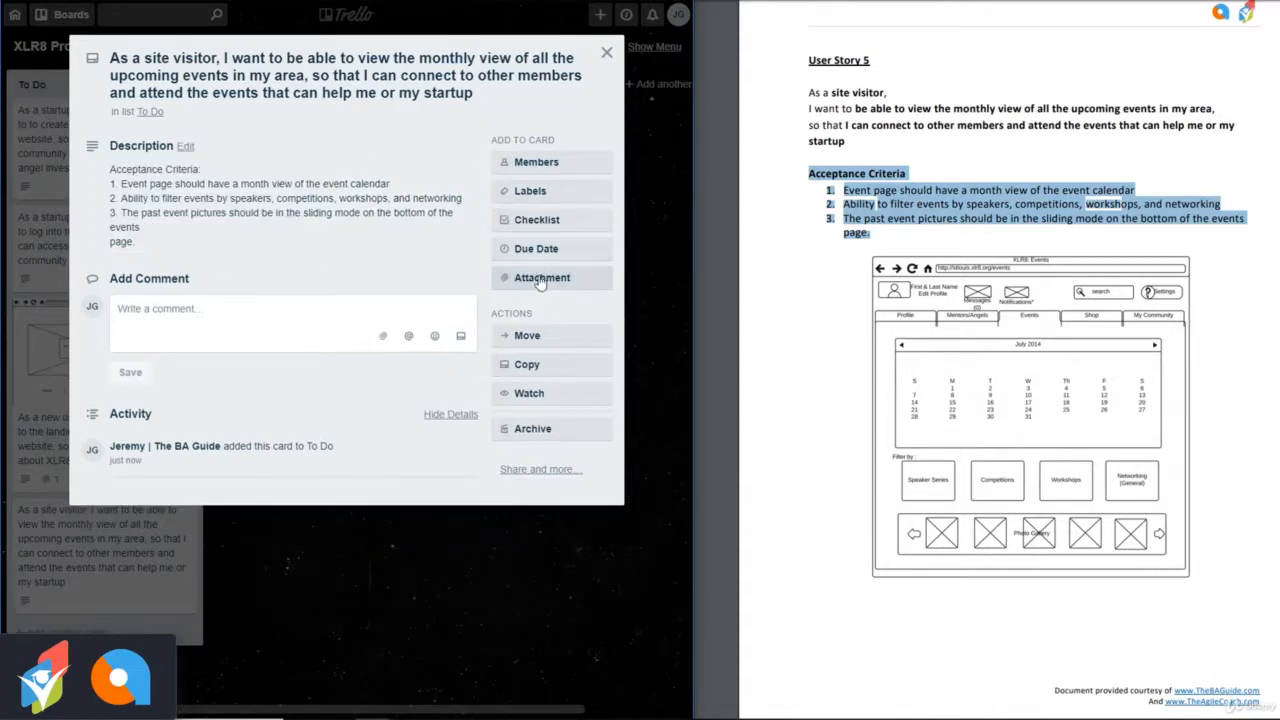
# Attach 5-EventsWireframe.png from the computer to the site visitor events card and close the card.
pyautogui.click(542, 277)
pyautogui.click(522, 333)
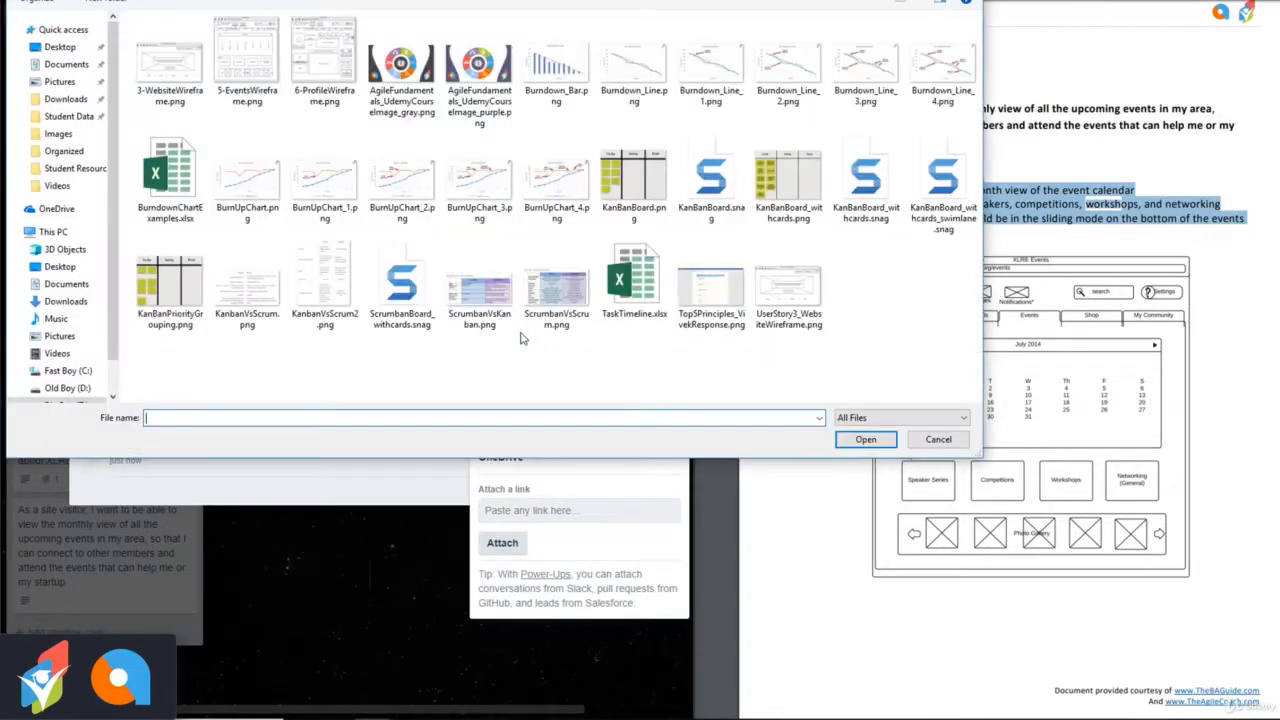
pyautogui.click(252, 55)
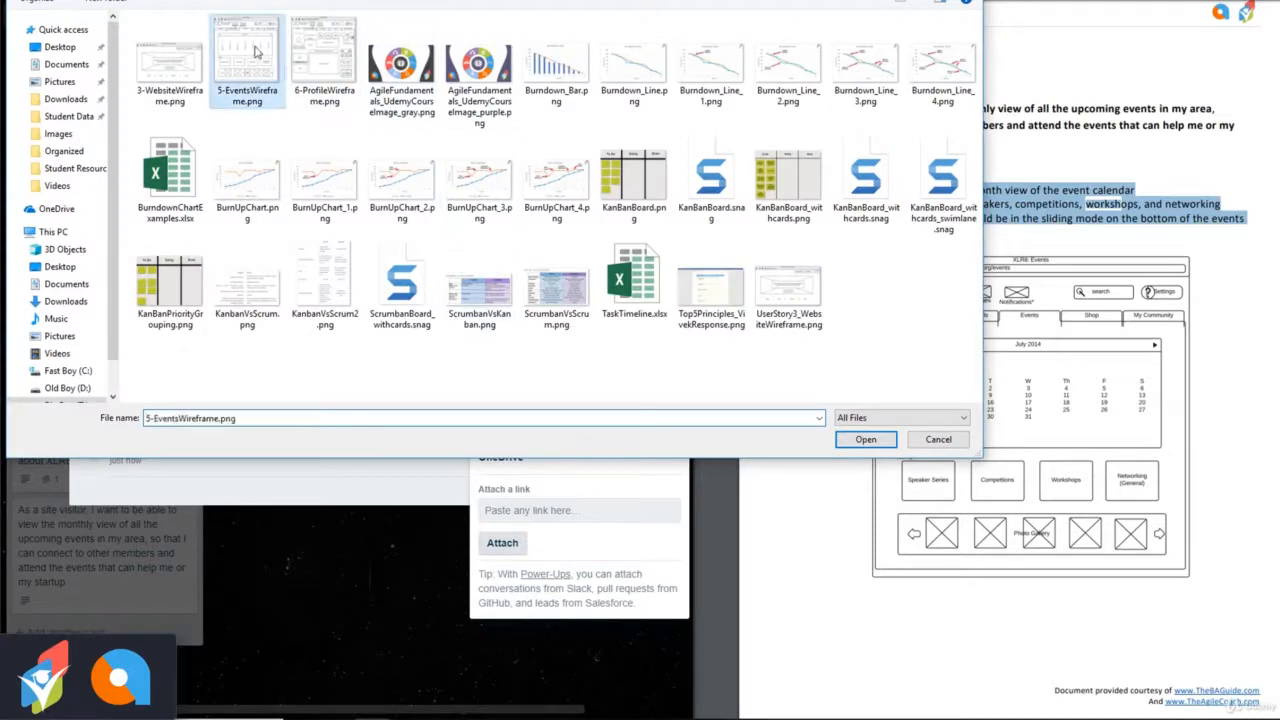
pyautogui.click(865, 439)
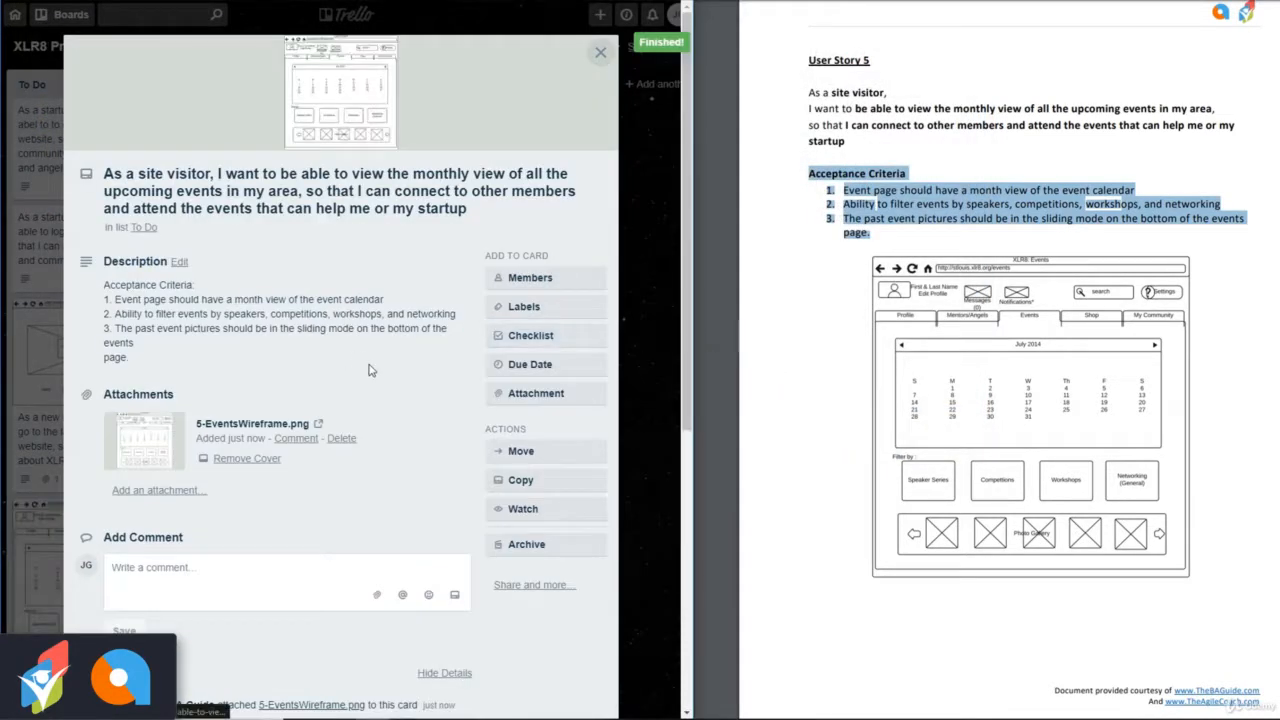
pyautogui.click(600, 52)
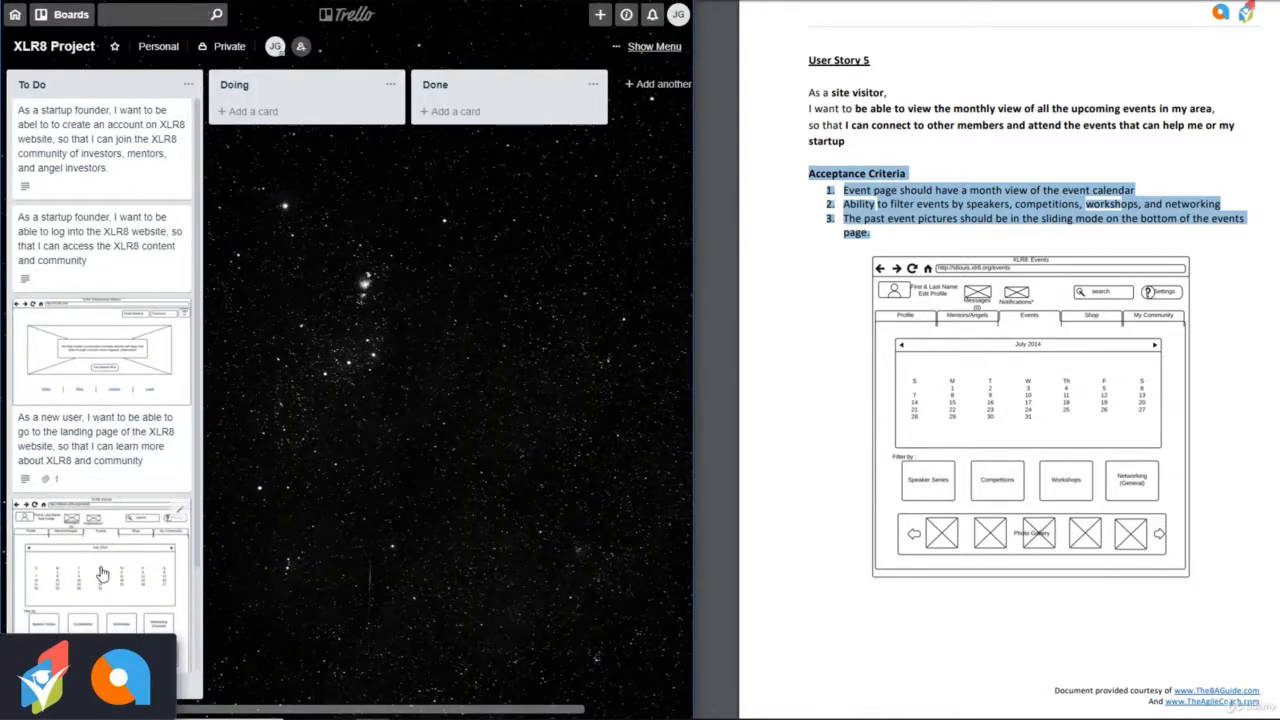
pyautogui.scroll(-3, 103, 575)
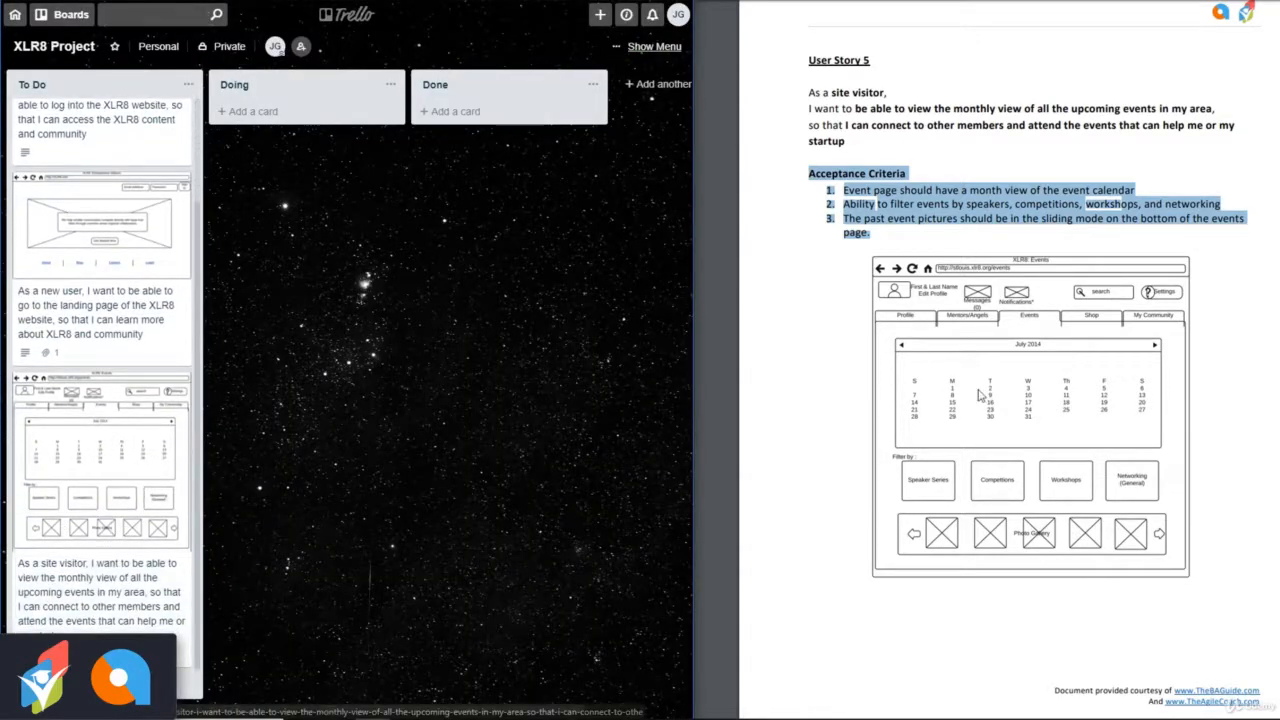
pyautogui.scroll(-10, 980, 395)
pyautogui.scroll(-3, 980, 397)
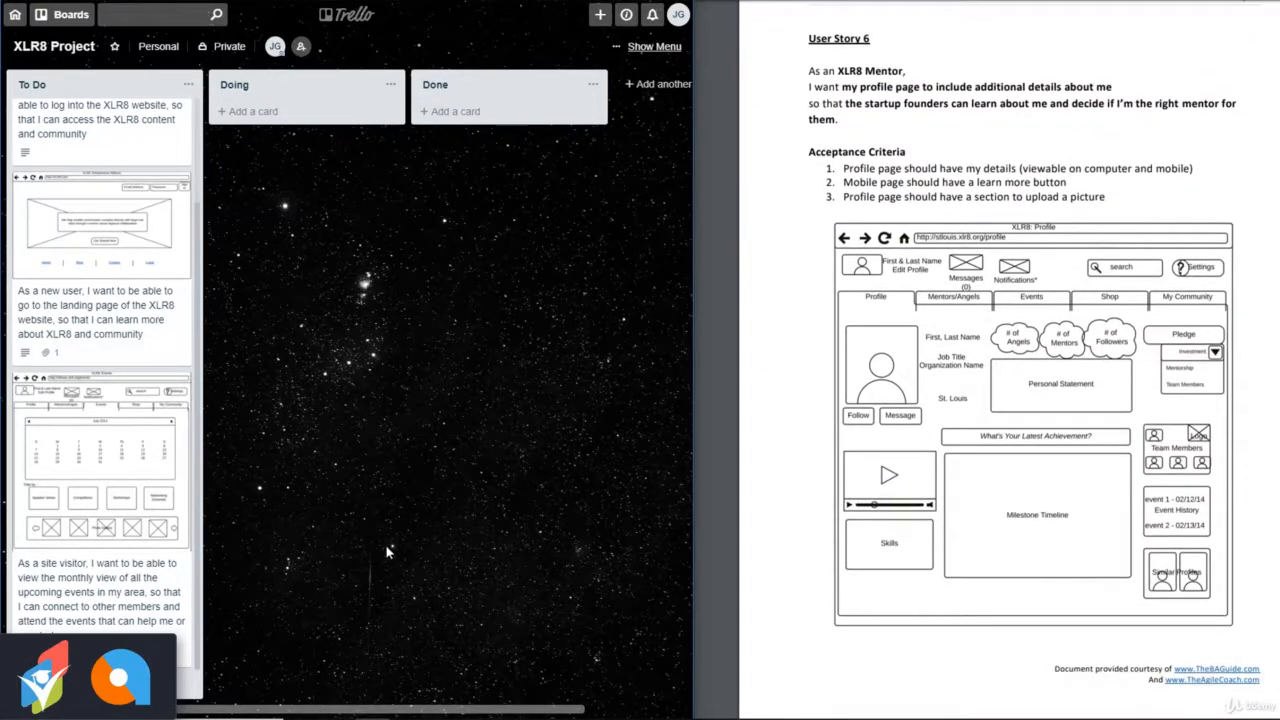
pyautogui.click(125, 684)
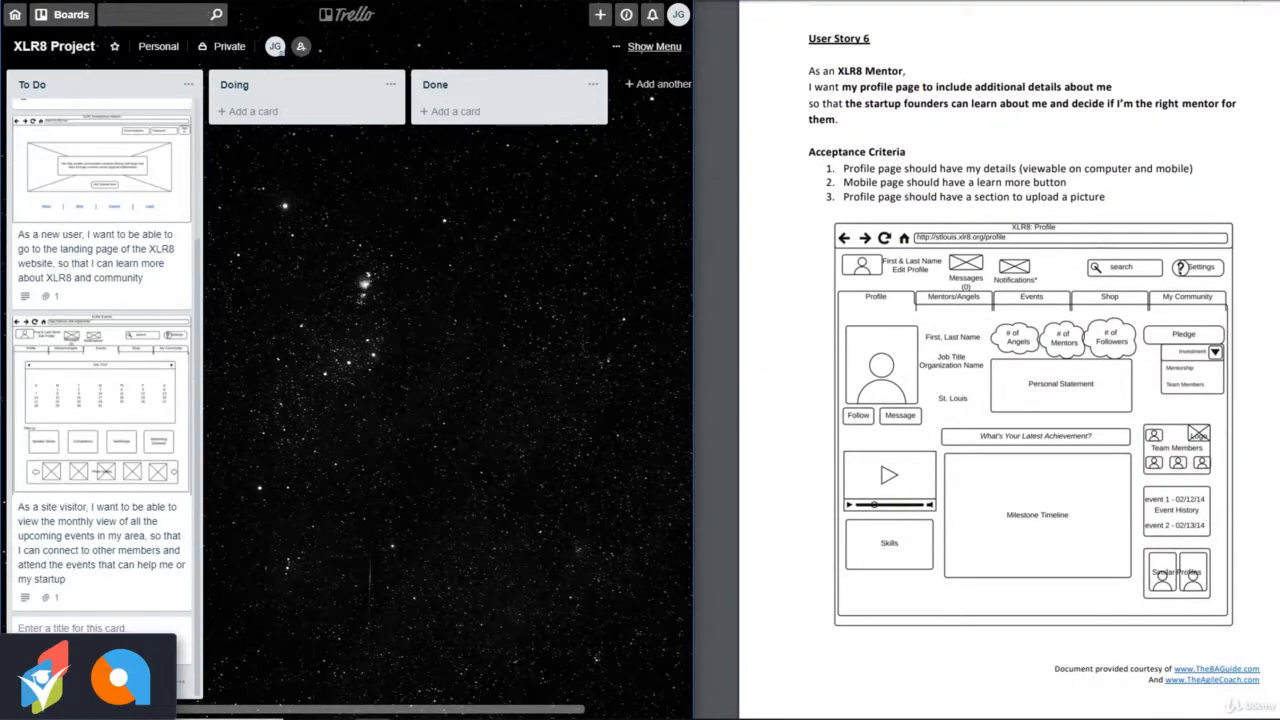
pyautogui.write('As a')
pyautogui.press('BackSpace')
pyautogui.write(', I want my')
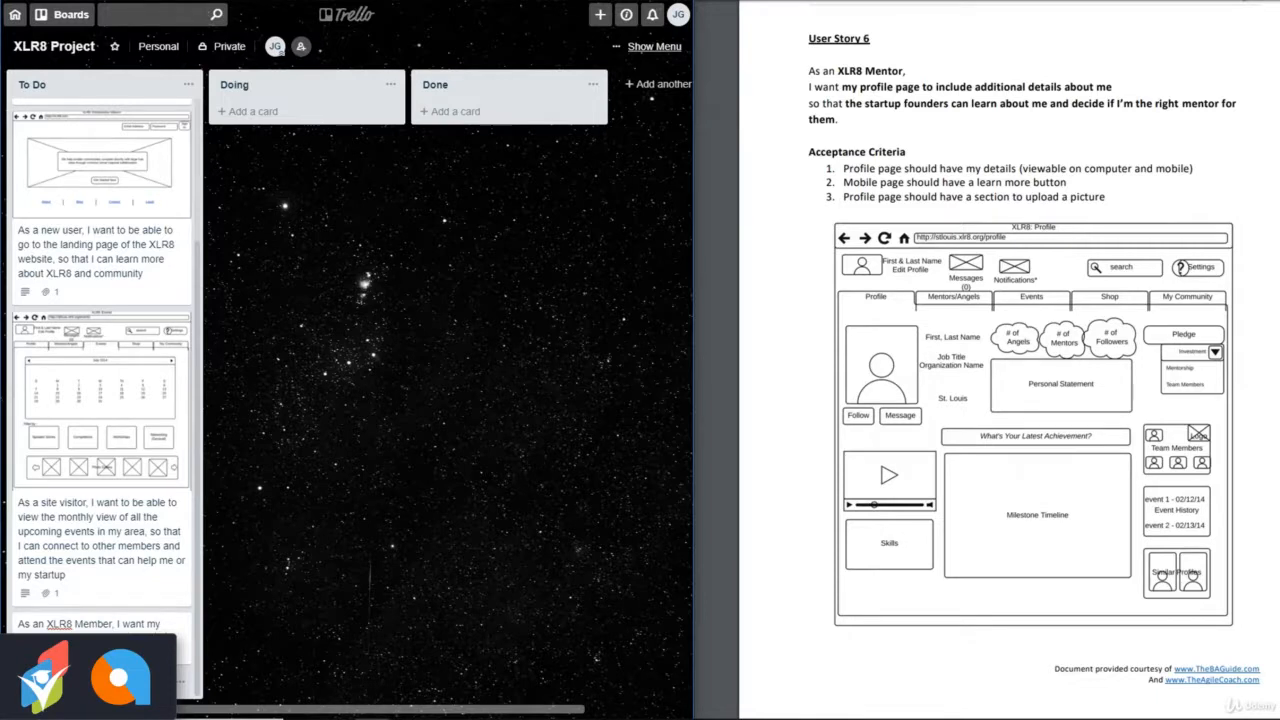
pyautogui.write(' deta')
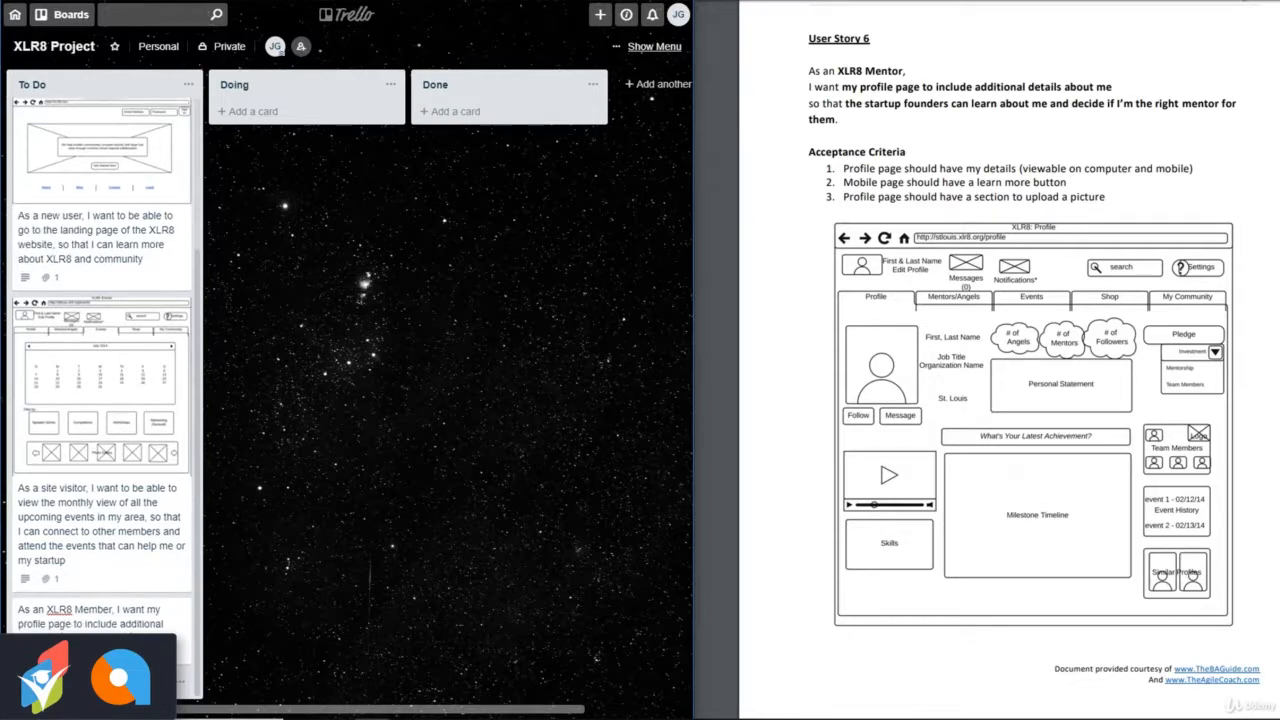
pyautogui.write(' f')
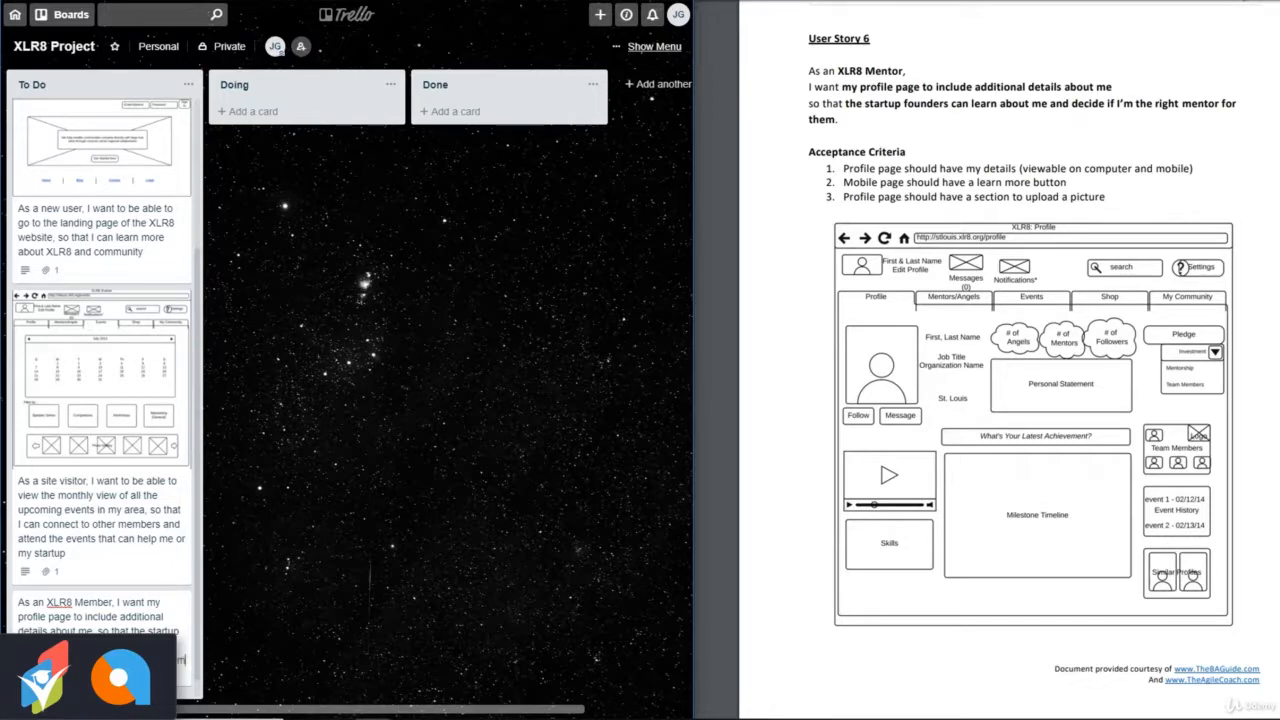
pyautogui.press('Return')
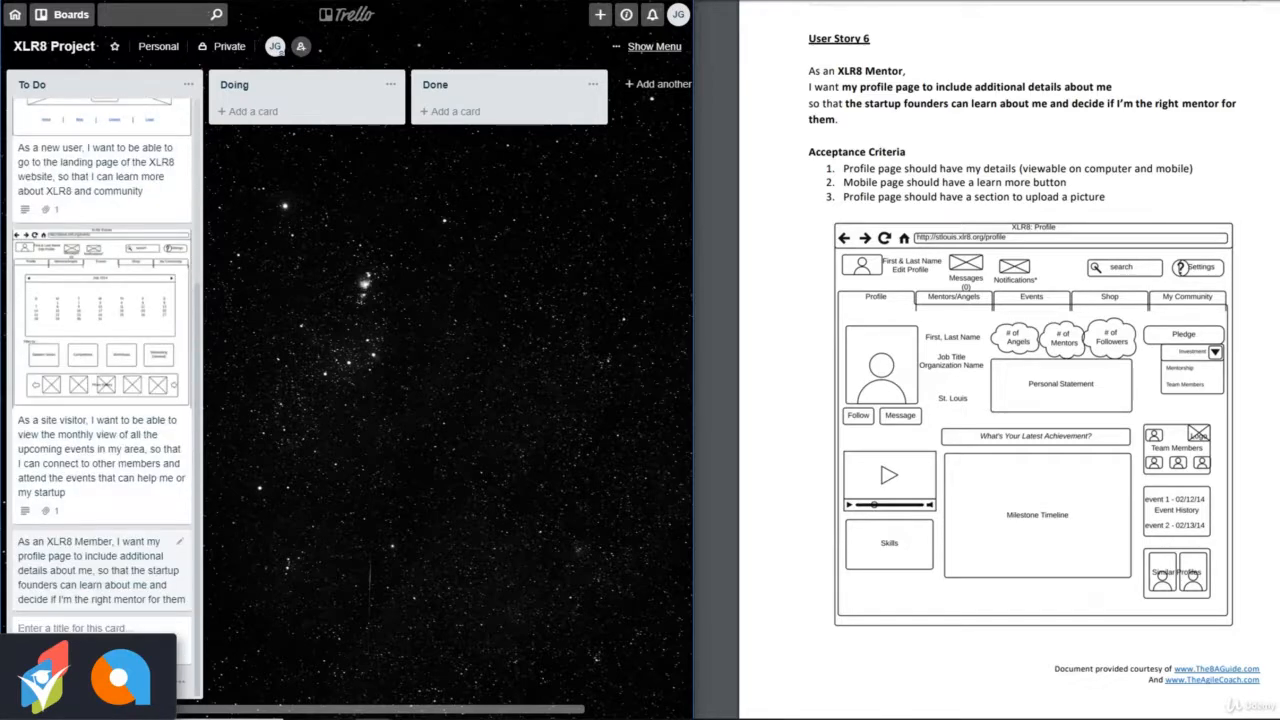
# Copy User Story 6's acceptance criteria from the PDF into the profile-page card's description, add a colon after the heading, and save it.
pyautogui.click(90, 602)
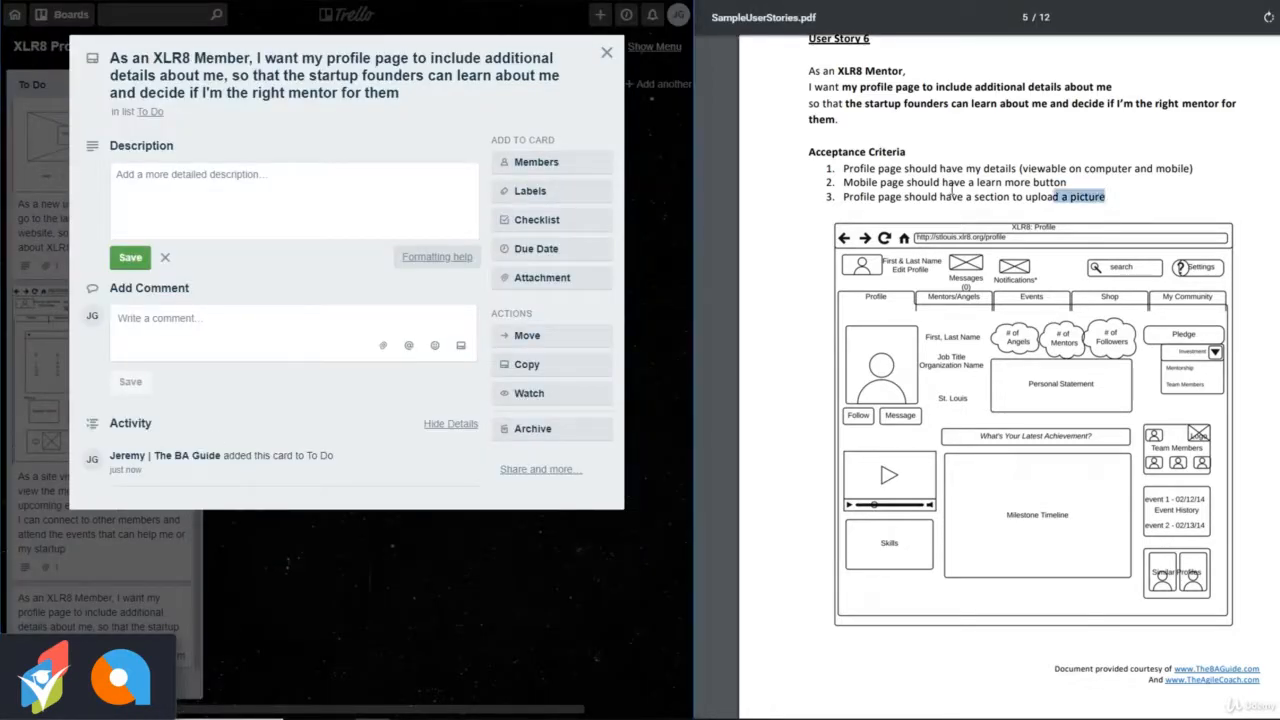
pyautogui.moveTo(1106, 196); pyautogui.dragTo(808, 148)
pyautogui.hotkey('ctrl', 'c')
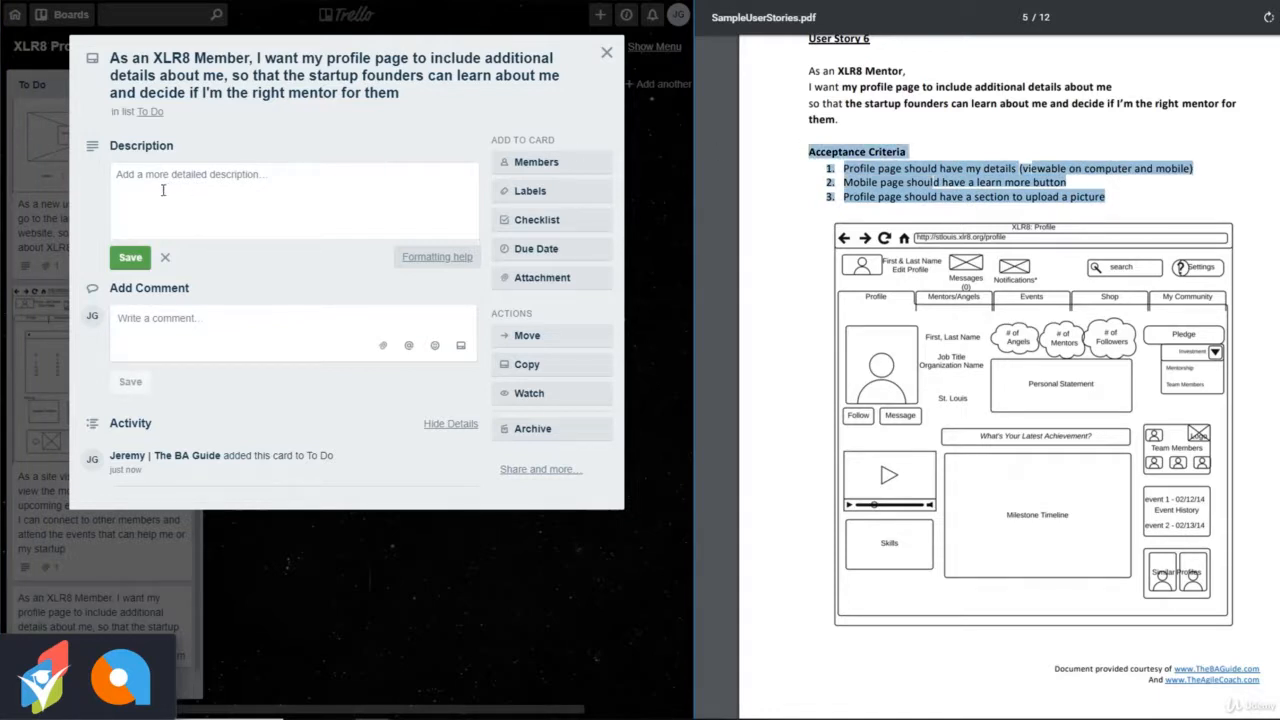
pyautogui.click(164, 190)
pyautogui.hotkey('ctrl', 'v')
pyautogui.write(':')
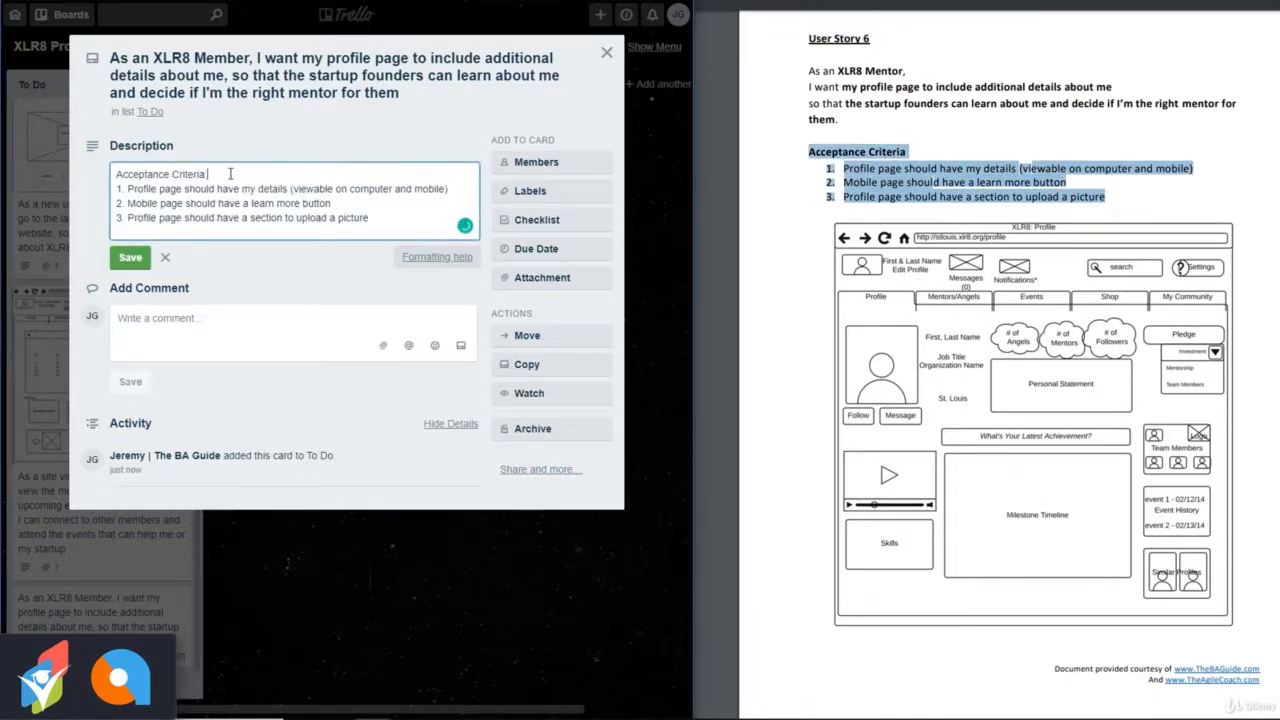
pyautogui.click(128, 257)
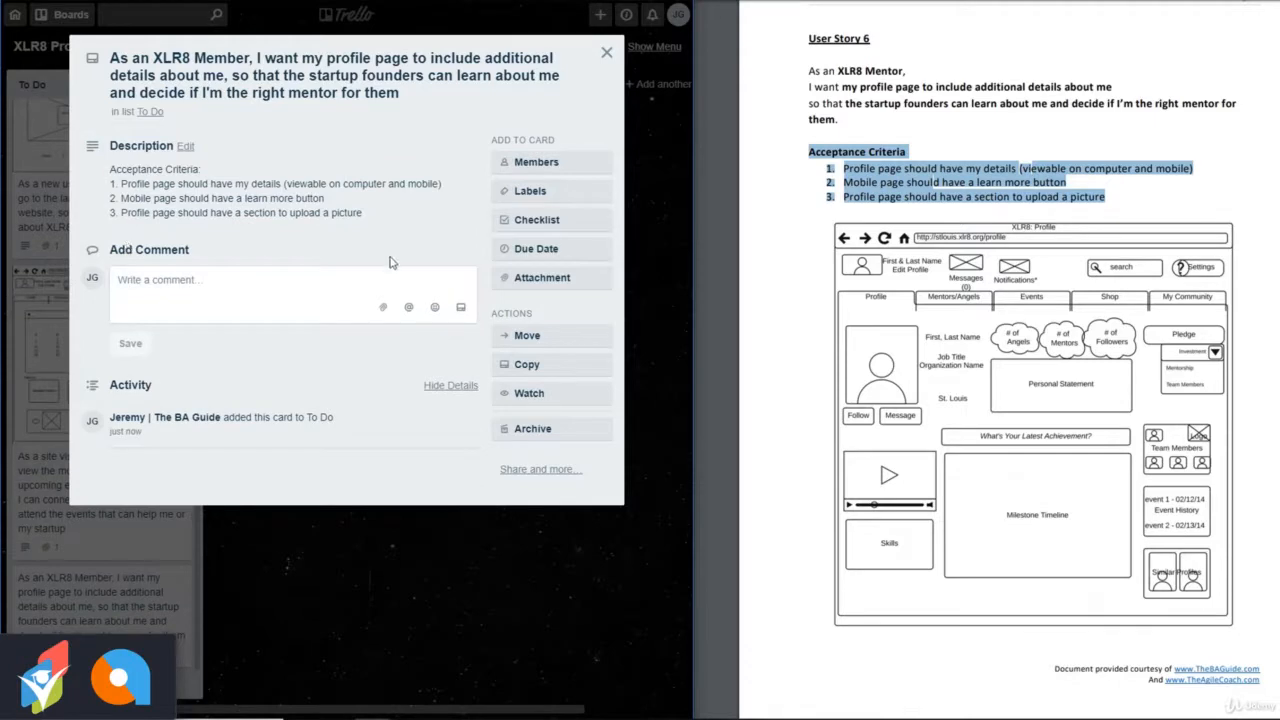
# Attach 6-ProfileWireframe.png from the computer to the profile-page card and close the card.
pyautogui.click(518, 279)
pyautogui.click(548, 342)
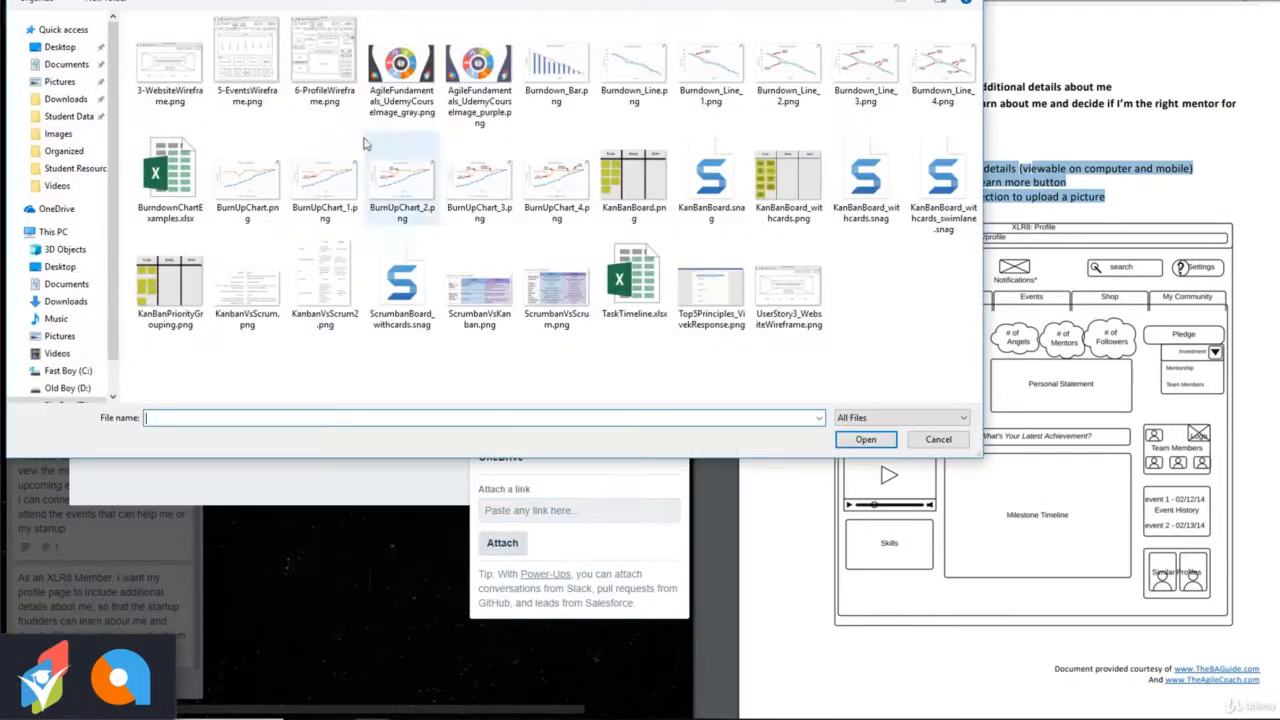
pyautogui.click(324, 60)
pyautogui.click(865, 440)
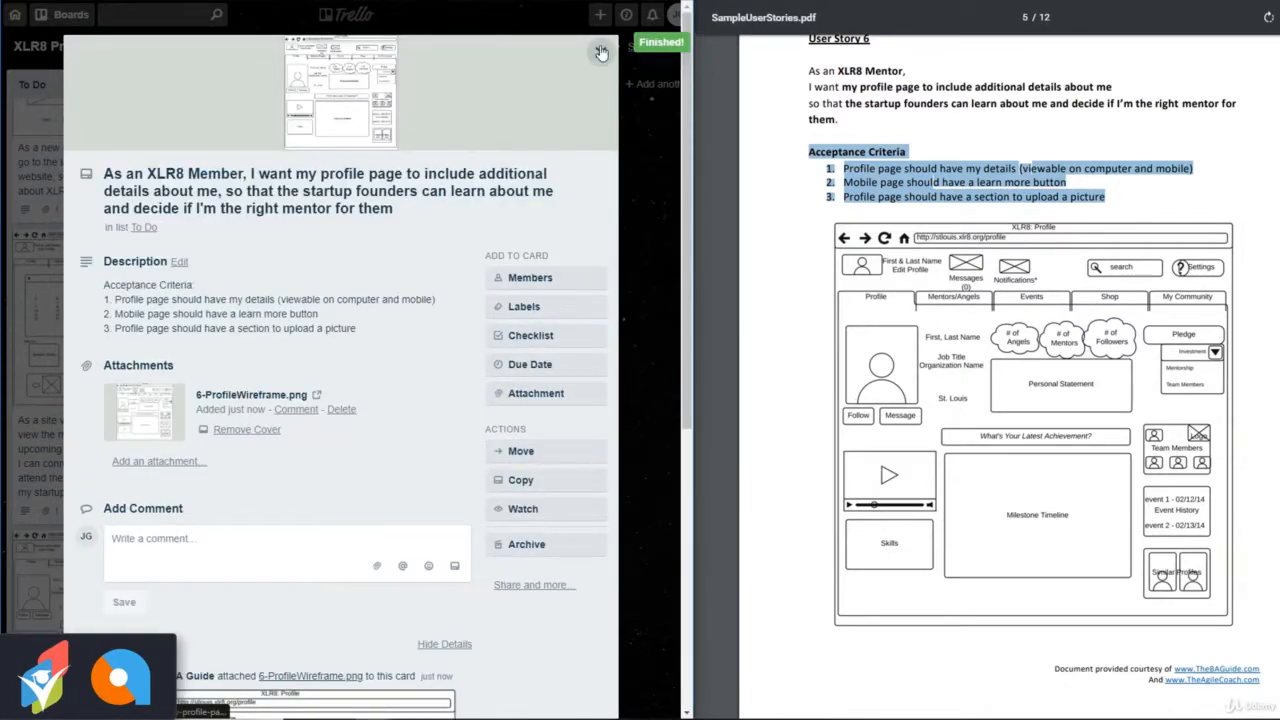
pyautogui.click(601, 52)
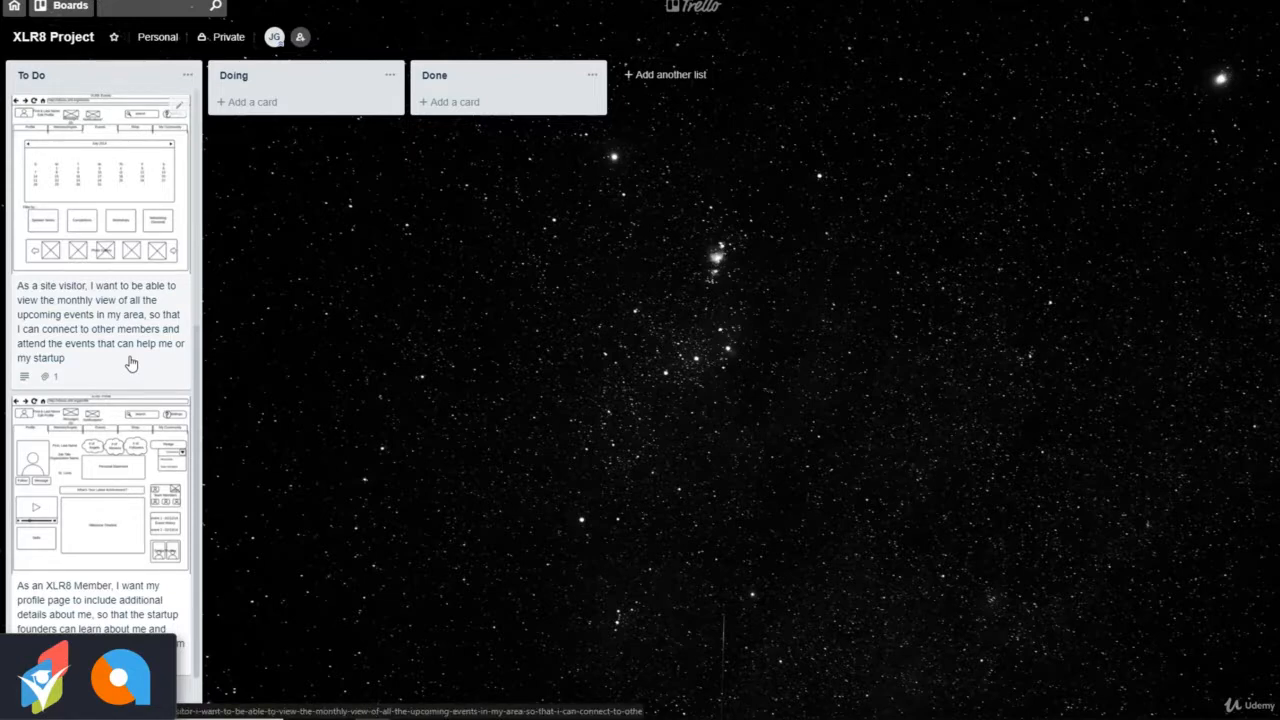
# Correct the first To Do card's title to read "able to create an account", save it, and close the card.
pyautogui.scroll(4, 130, 362)
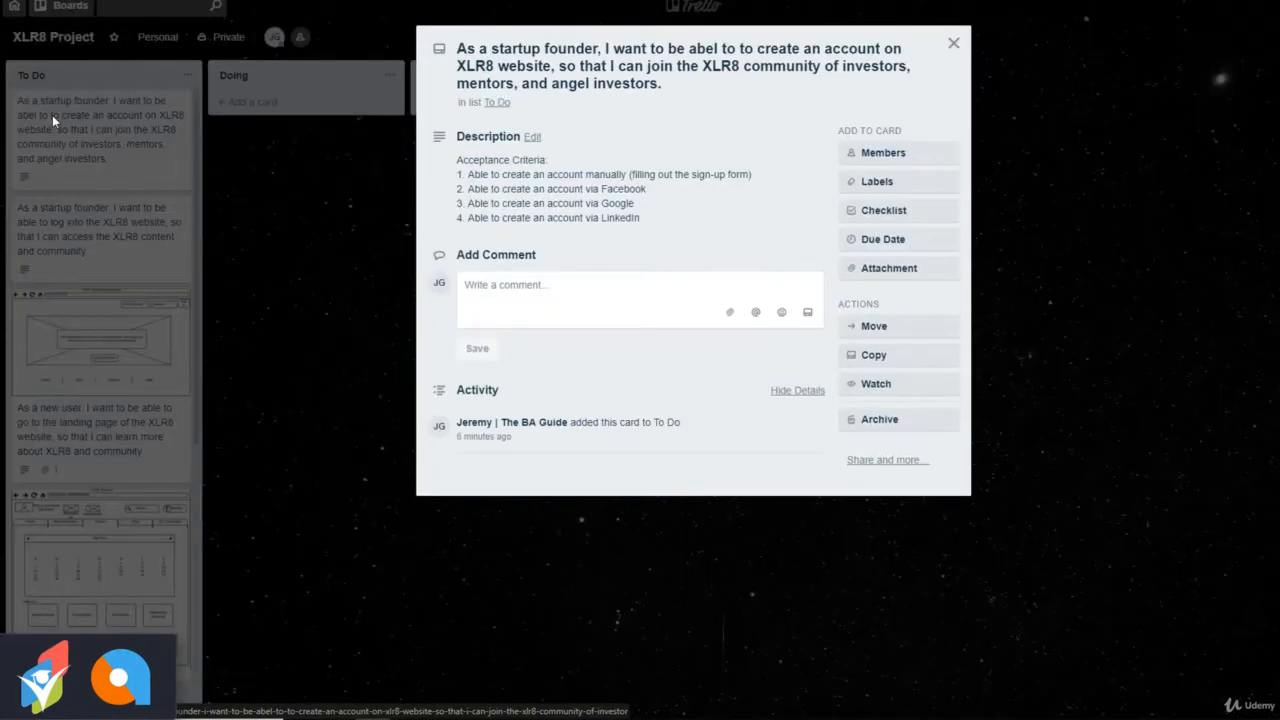
pyautogui.click(52, 118)
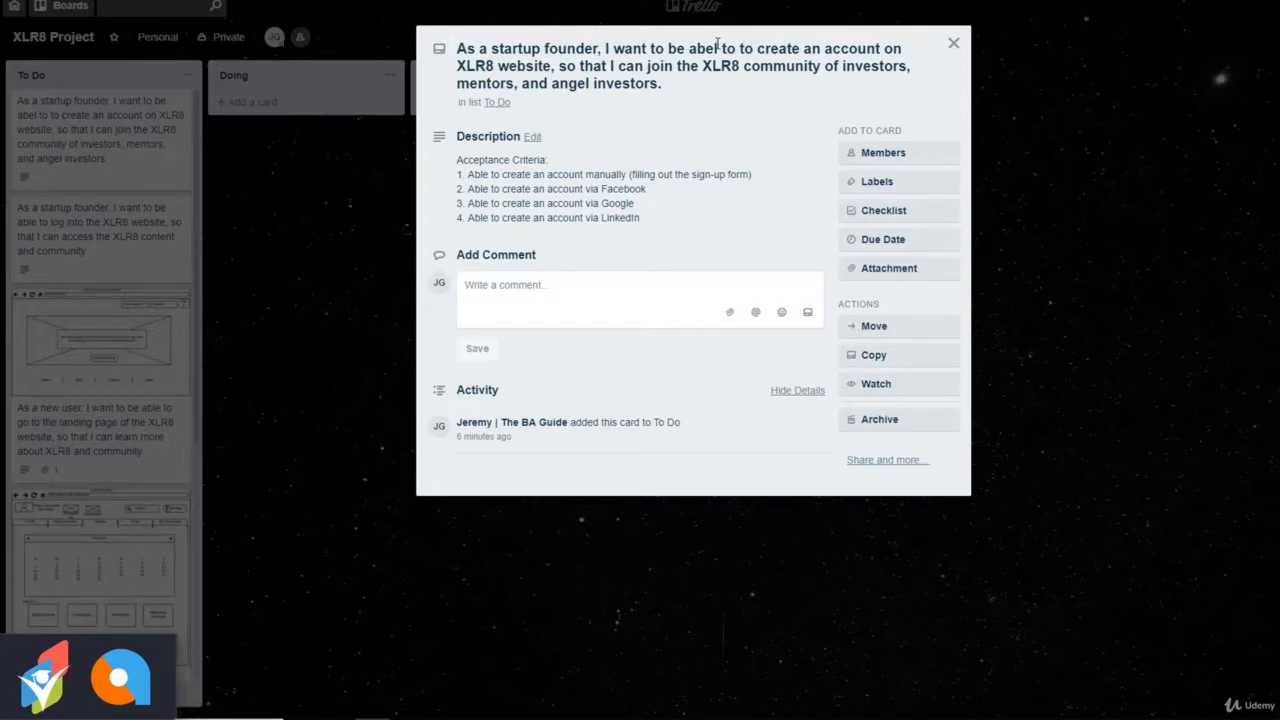
pyautogui.click(718, 48)
pyautogui.press('BackSpace')
pyautogui.press('BackSpace')
pyautogui.write('le')
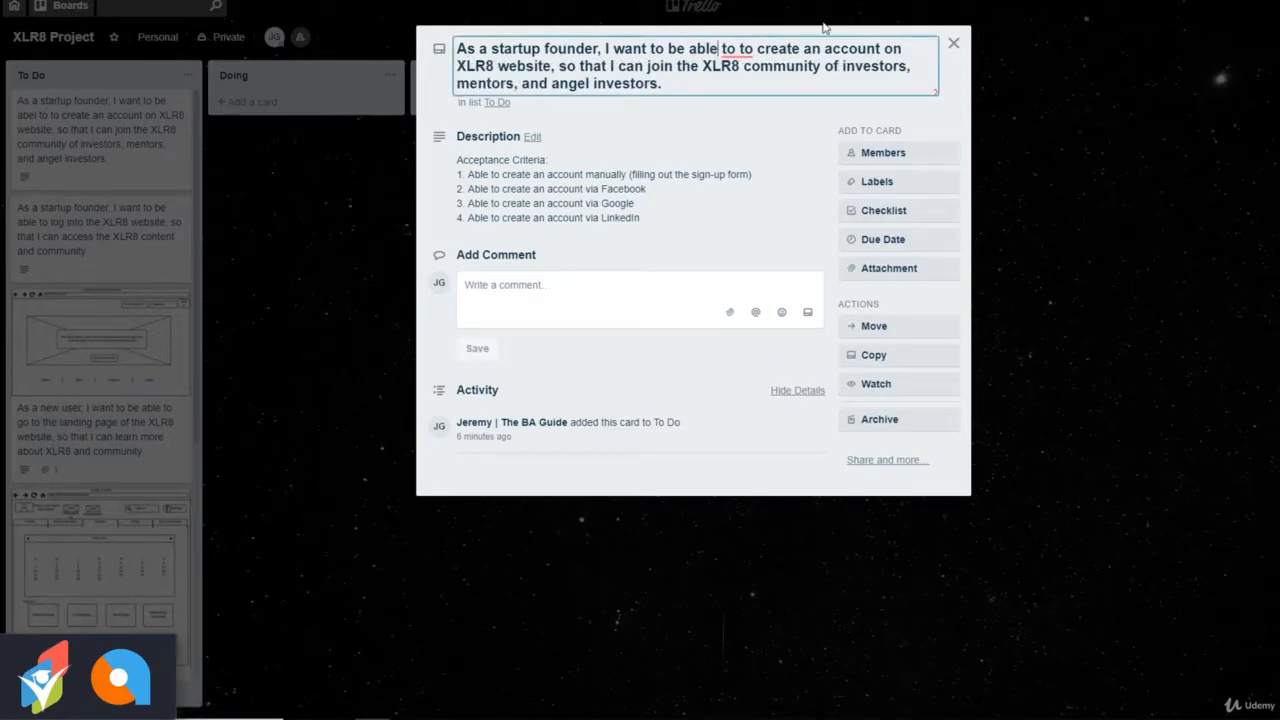
pyautogui.press('Delete')
pyautogui.press('Delete')
pyautogui.press('Delete')
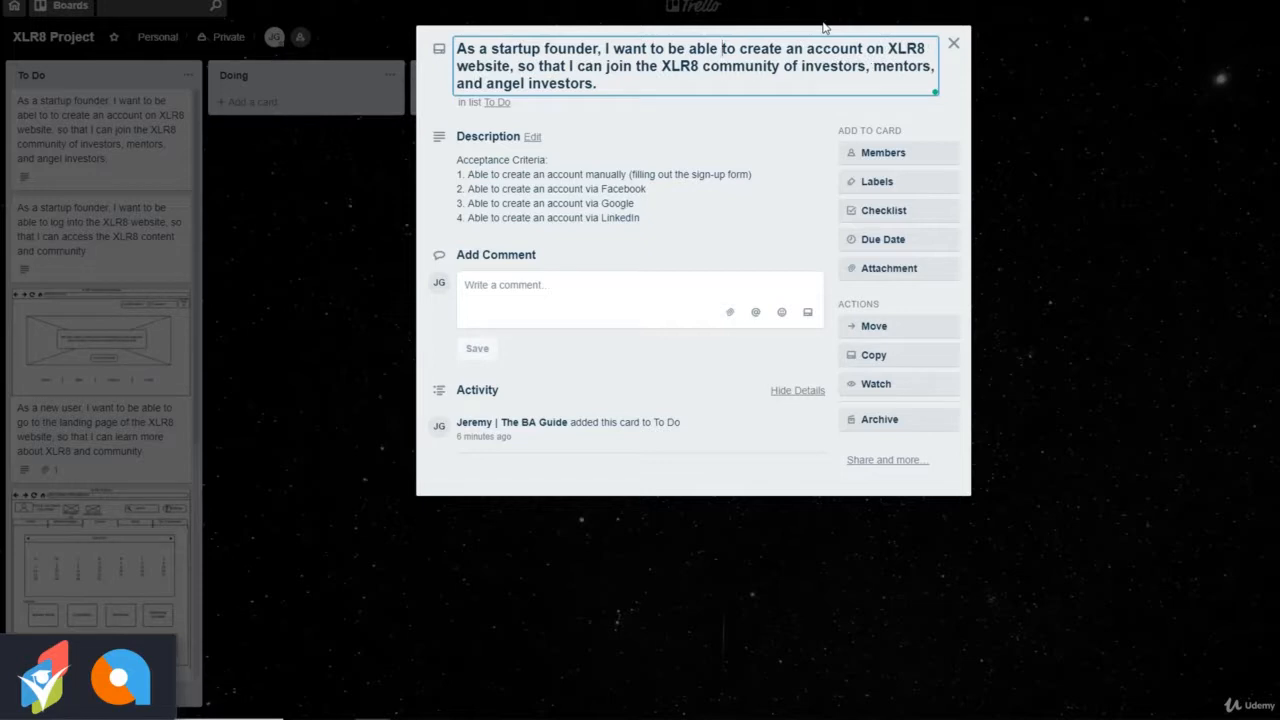
pyautogui.press('Return')
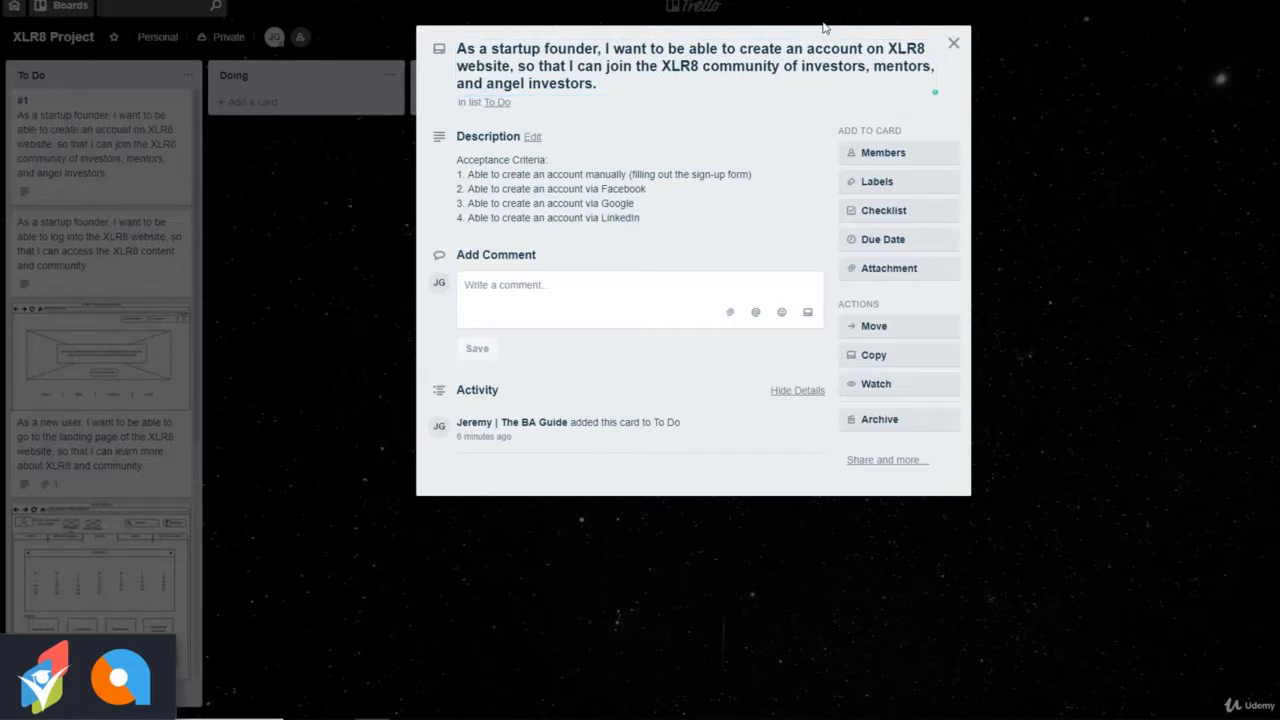
pyautogui.click(953, 43)
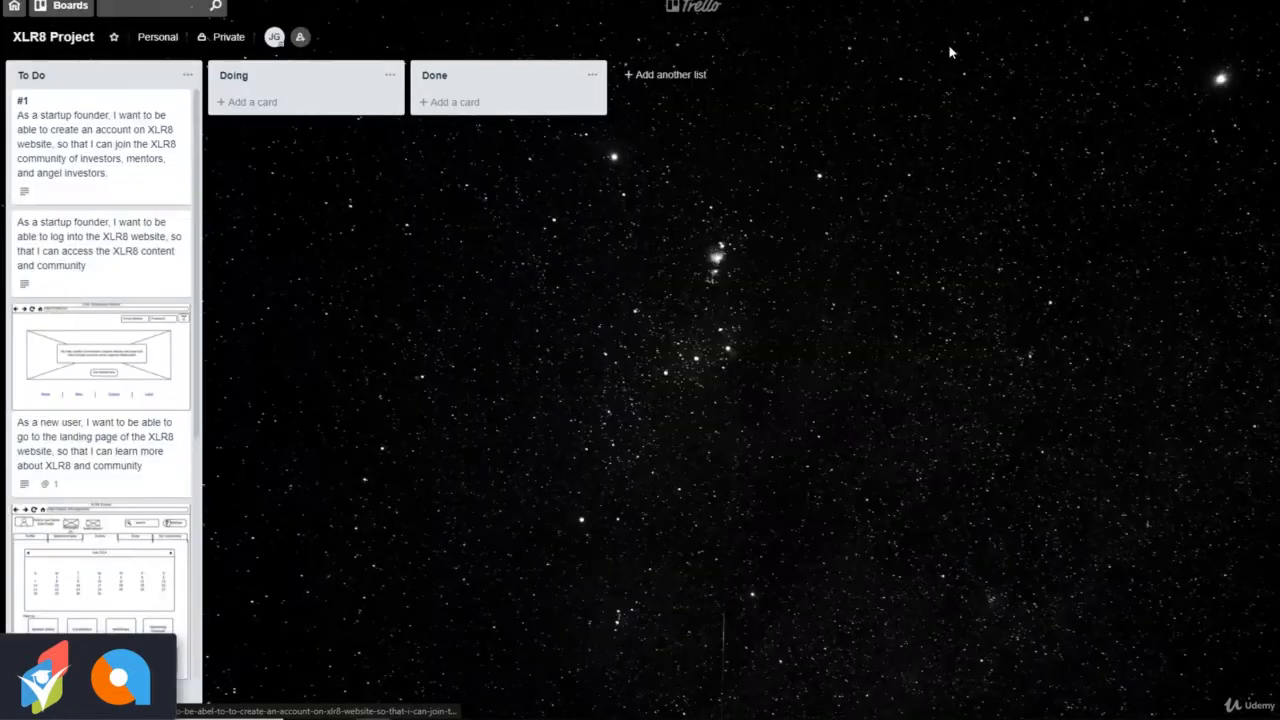
# Review the title and acceptance criteria of the account-creation card, leaving them as they are, and close the card.
pyautogui.click(145, 143)
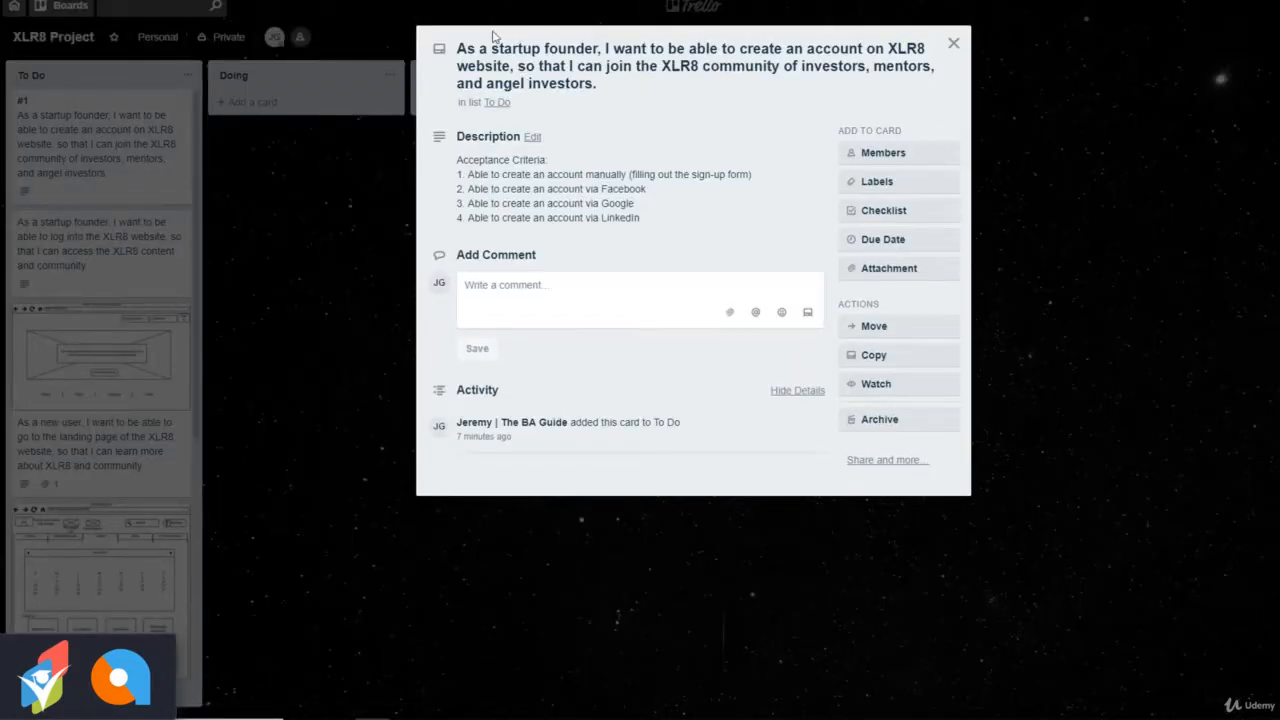
pyautogui.click(616, 83)
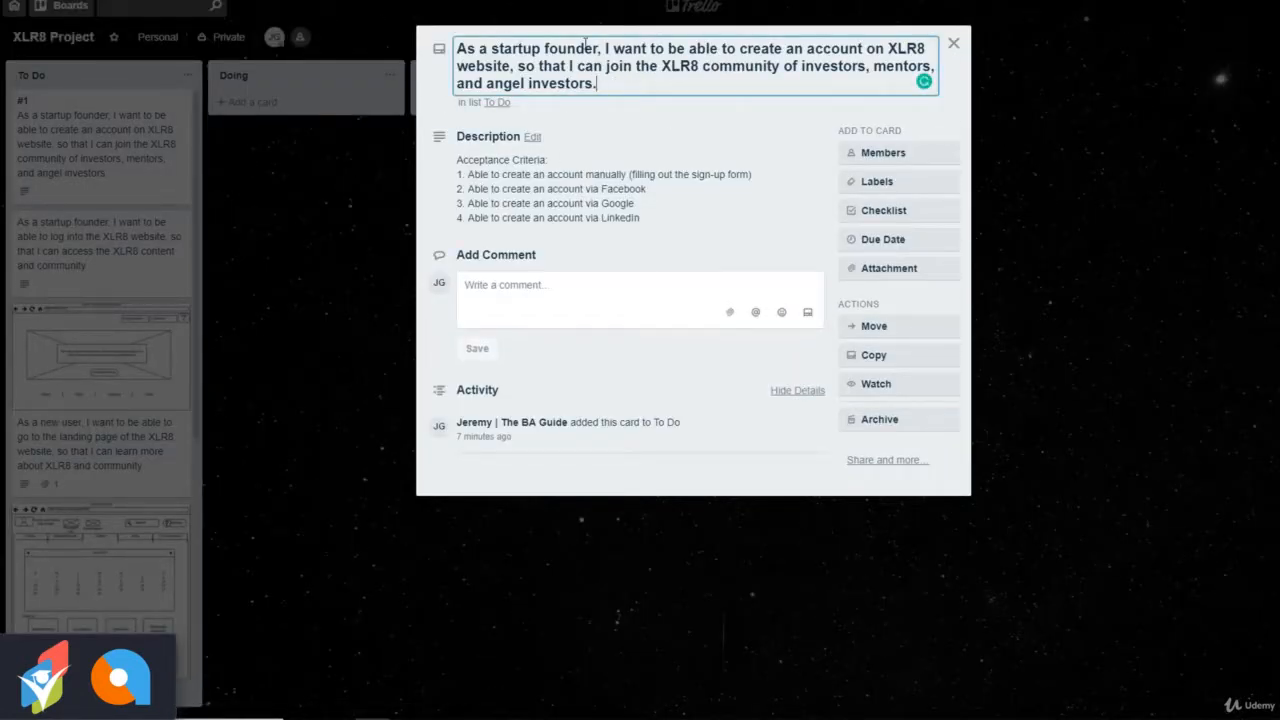
pyautogui.click(589, 203)
pyautogui.hotkey('ctrl', 'a')
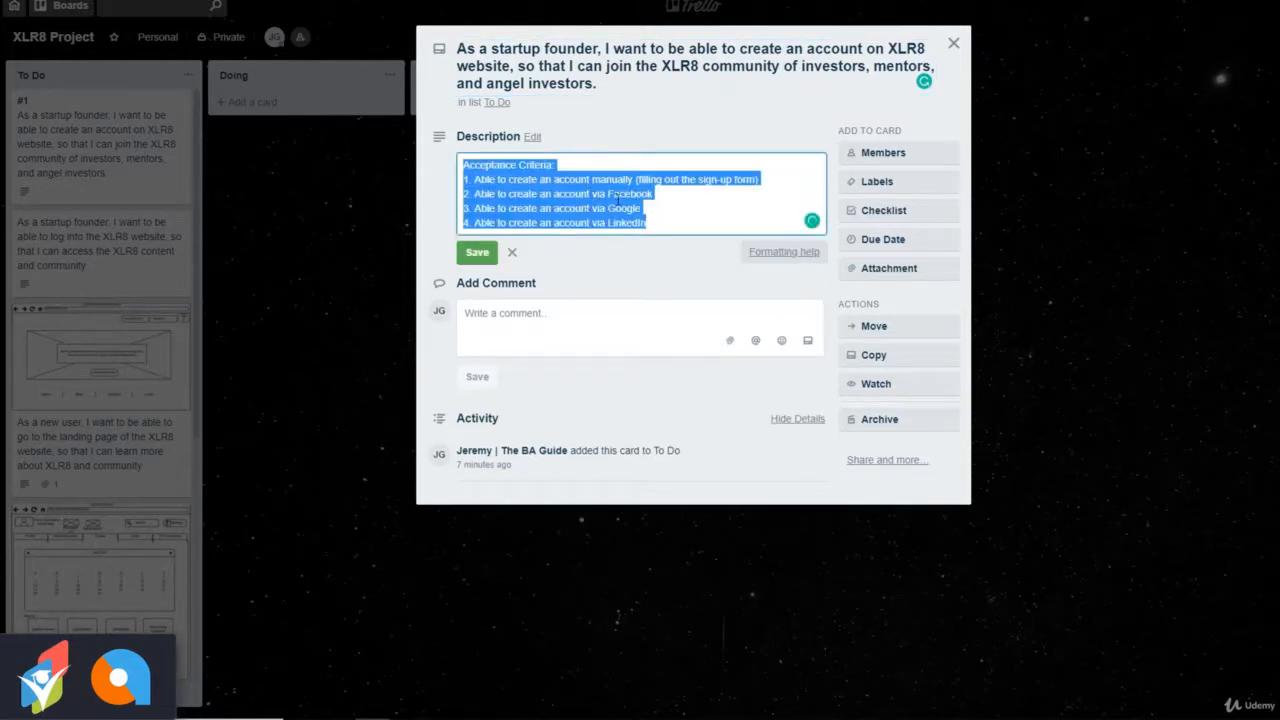
pyautogui.click(954, 44)
pyautogui.click(954, 44)
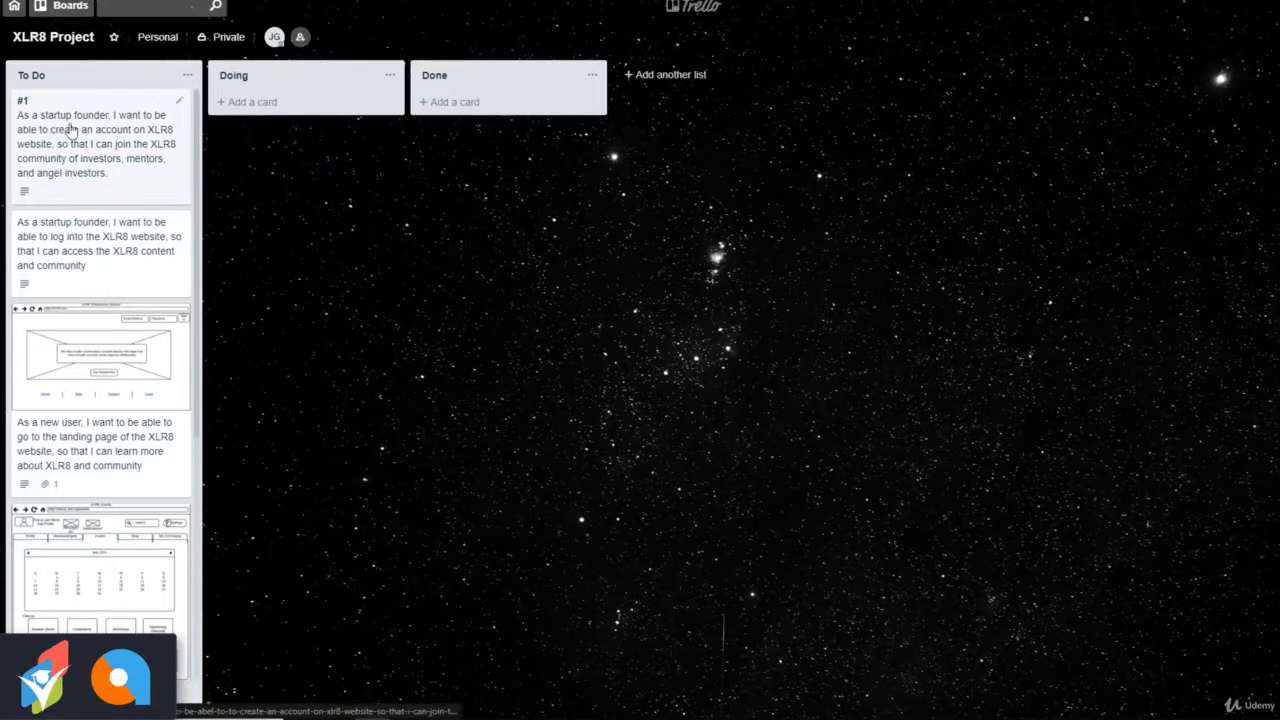
# Move the account-creation card from To Do to Doing, check its details, and move it on to Done.
pyautogui.moveTo(62, 130); pyautogui.dragTo(267, 122)
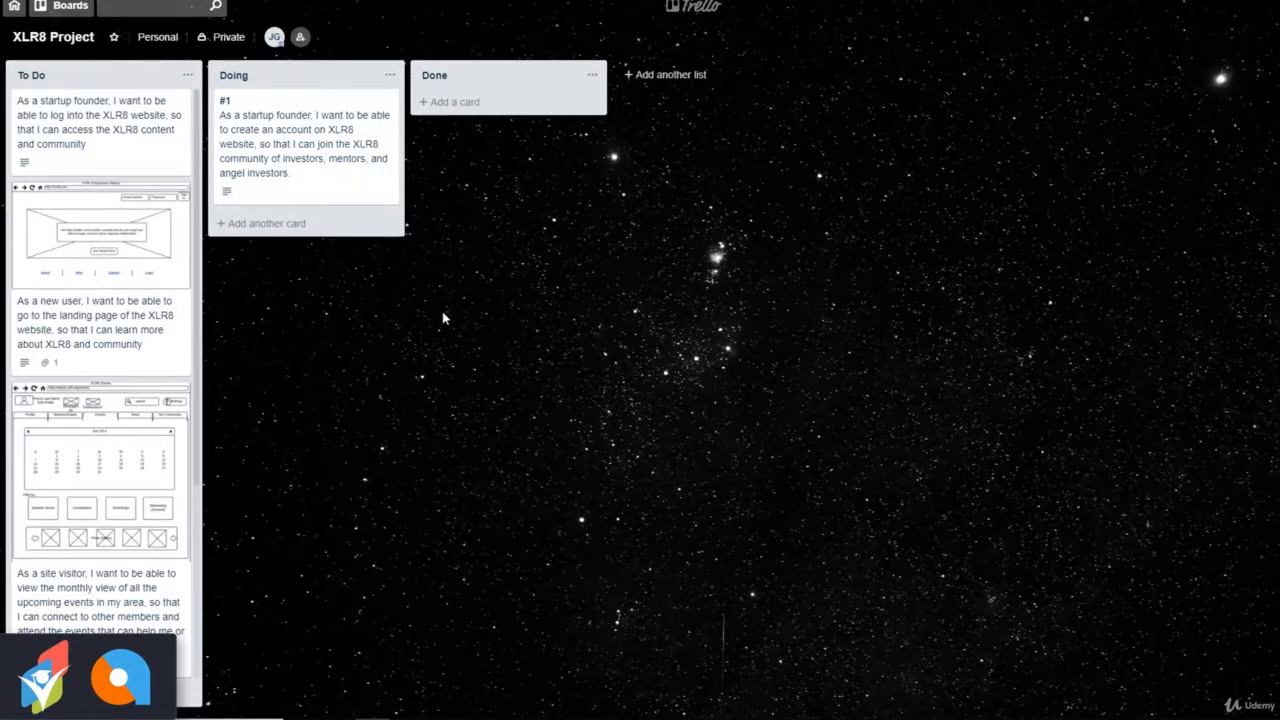
pyautogui.click(331, 154)
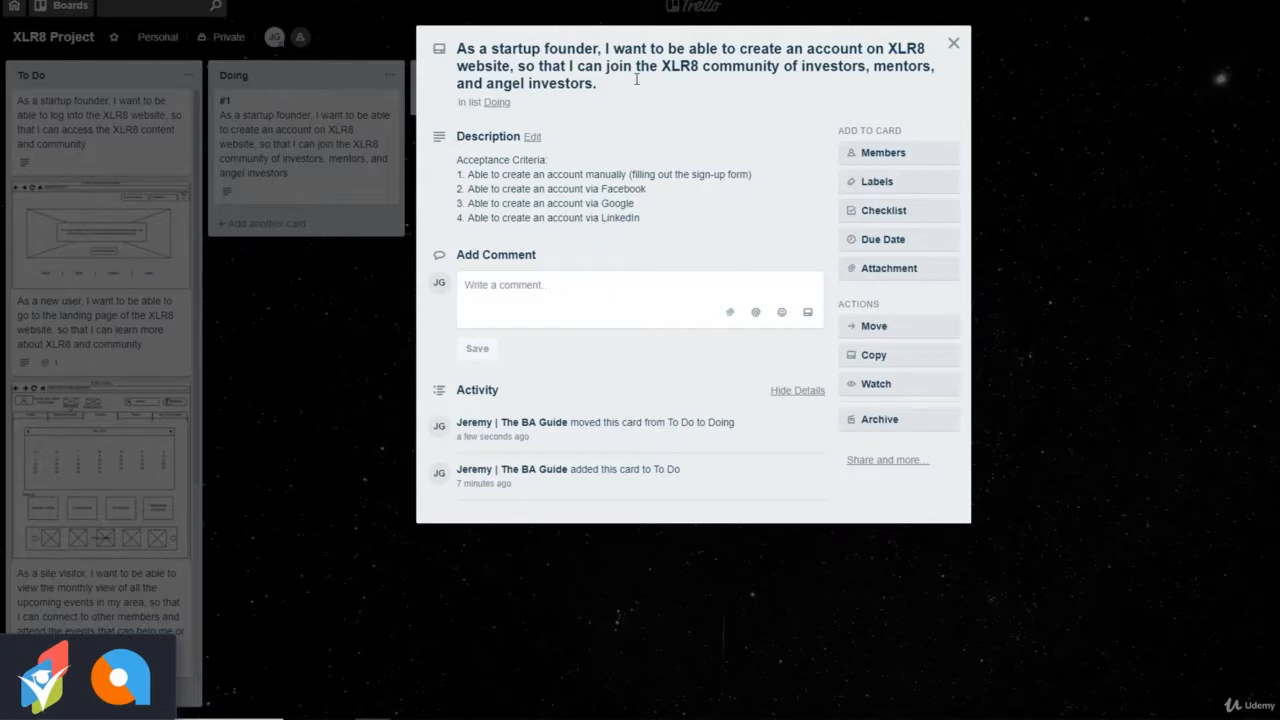
pyautogui.click(953, 44)
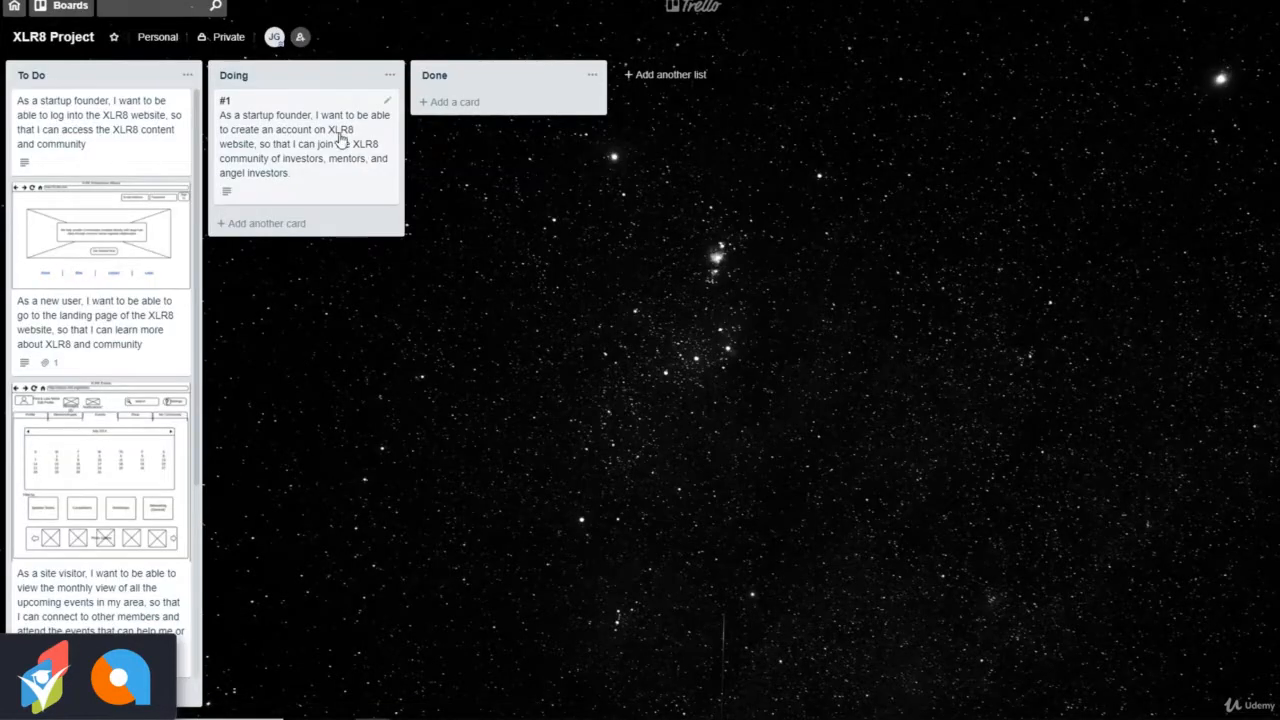
pyautogui.moveTo(287, 131); pyautogui.dragTo(540, 165)
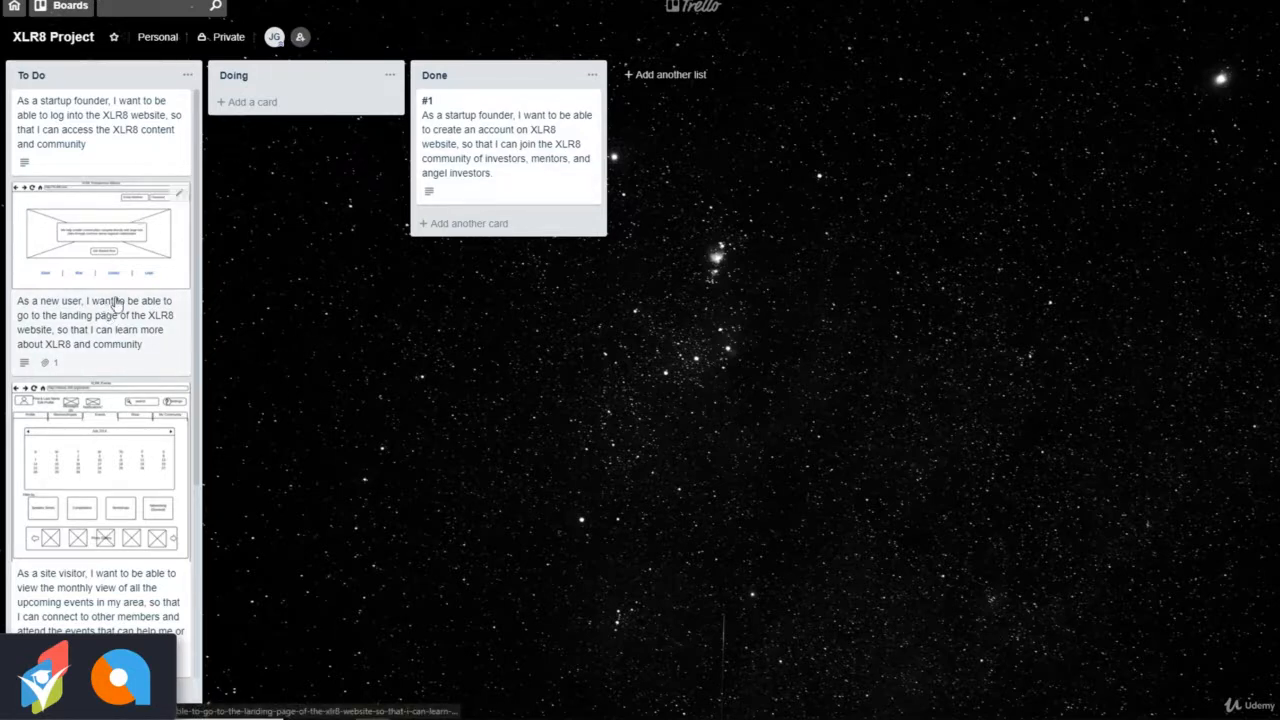
# Move the landing-page card from To Do to Doing, check its criteria and wireframe, and move it on to Done.
pyautogui.moveTo(114, 303); pyautogui.dragTo(291, 290)
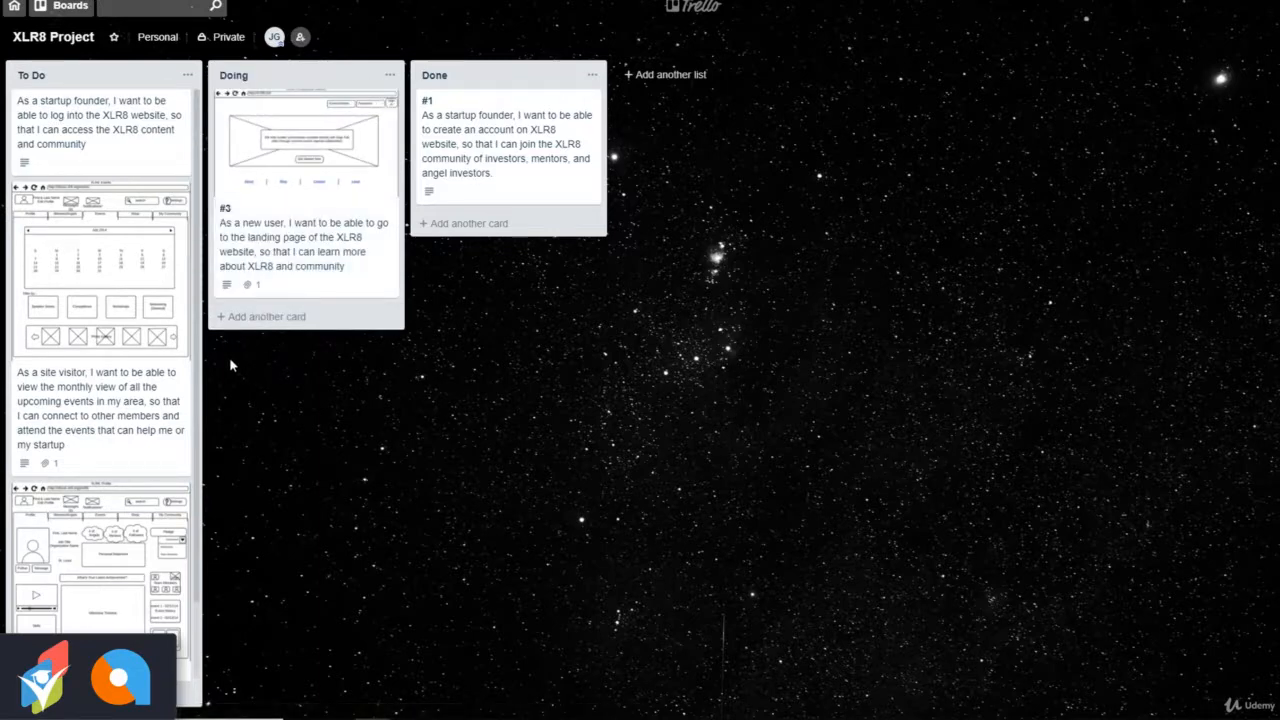
pyautogui.click(321, 140)
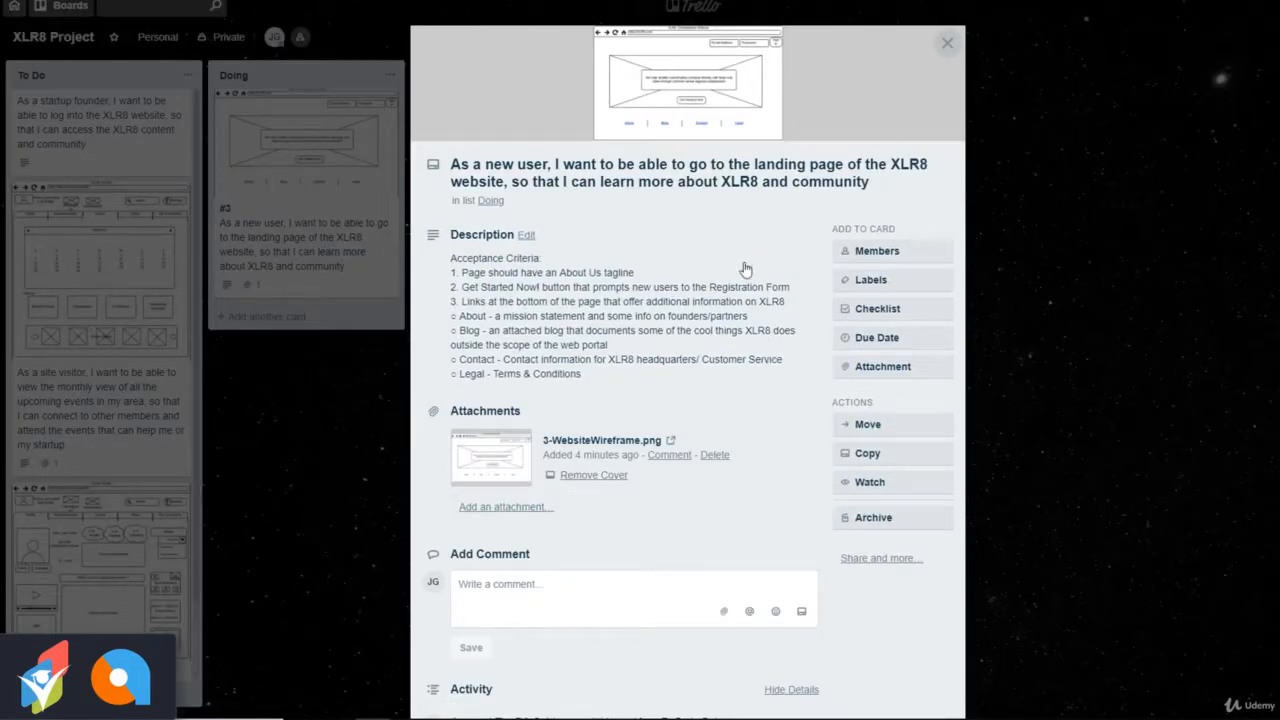
pyautogui.click(948, 43)
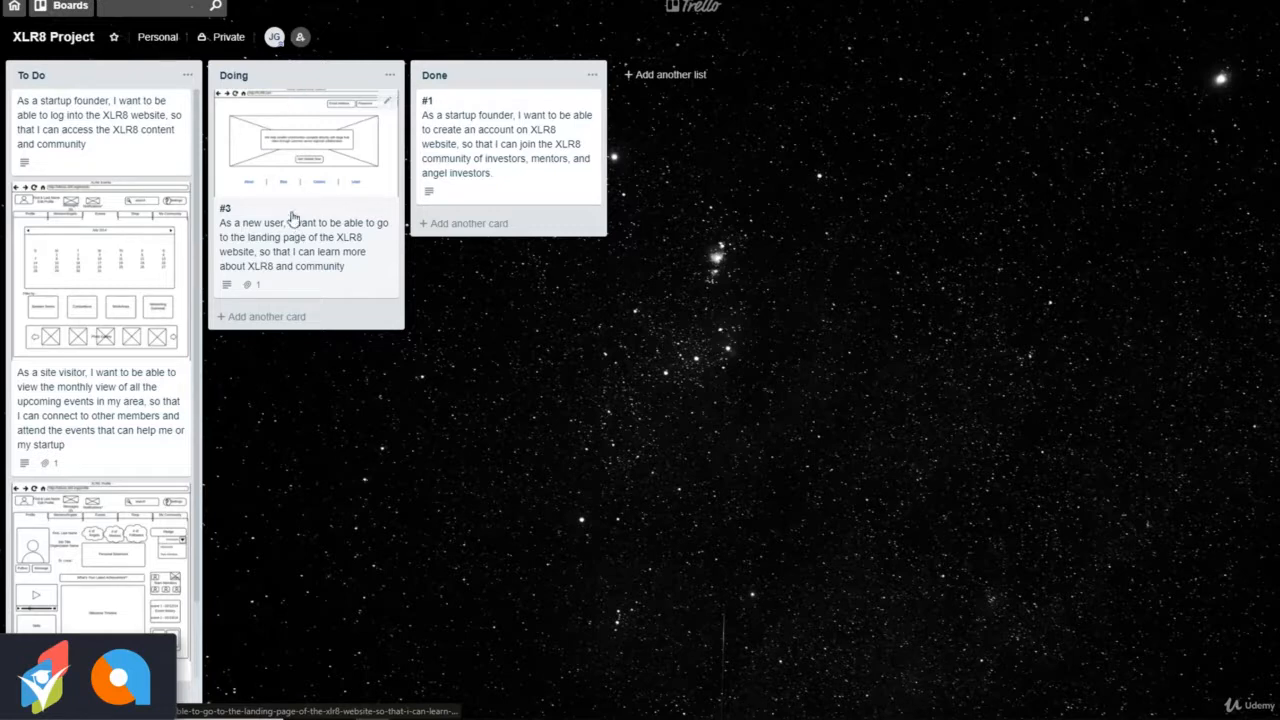
pyautogui.moveTo(294, 162); pyautogui.dragTo(505, 265)
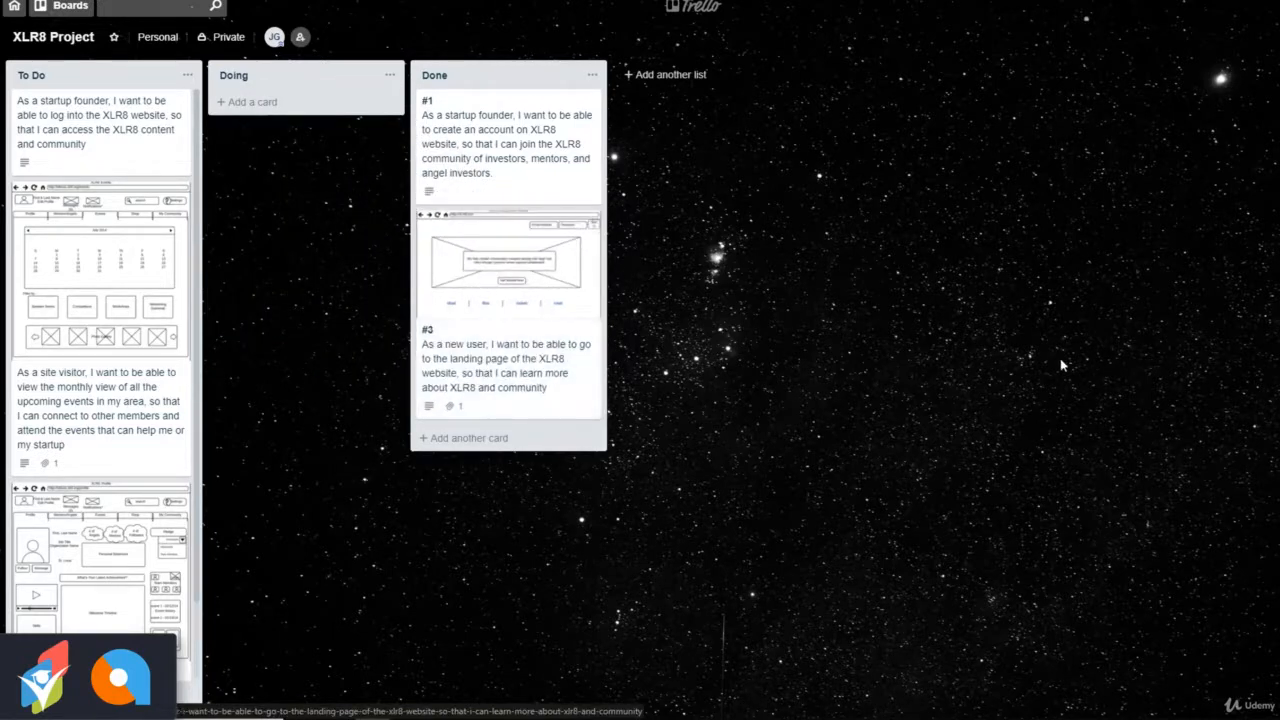